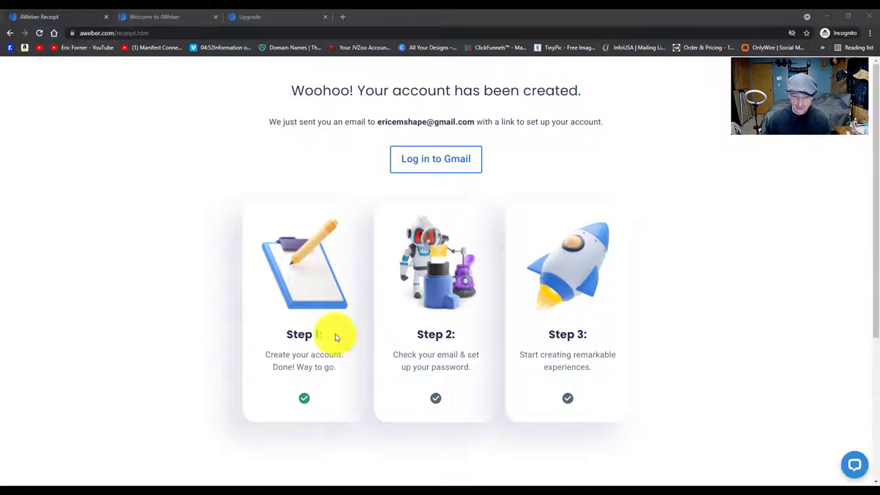
Examine the autoresponder connection section (Step 5) of the high ticket funnel clone instructions, ending back on the AWeber receipt page
mouse_move(367, 481)
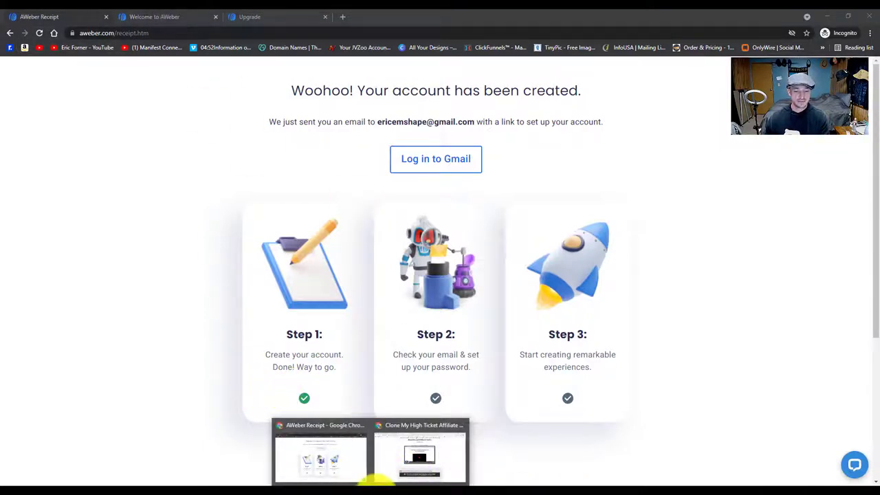
left_click(397, 473)
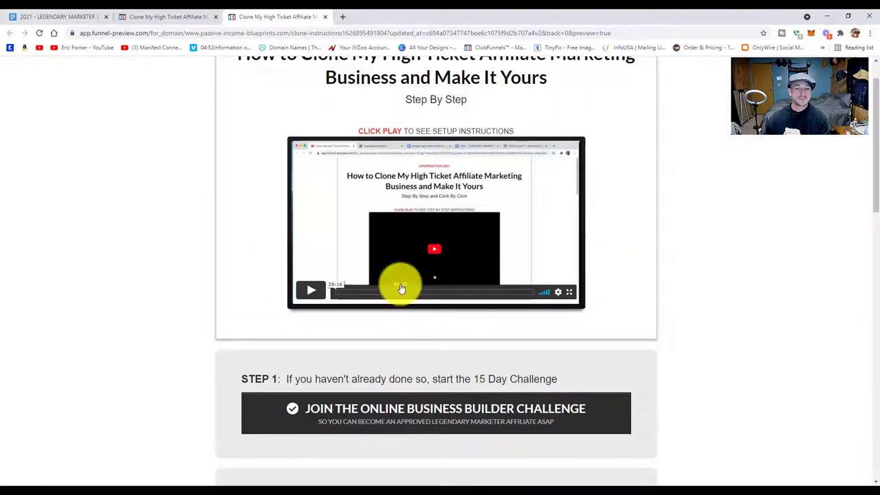
scroll(401, 289, "down", 5)
scroll(400, 287, "down", 3)
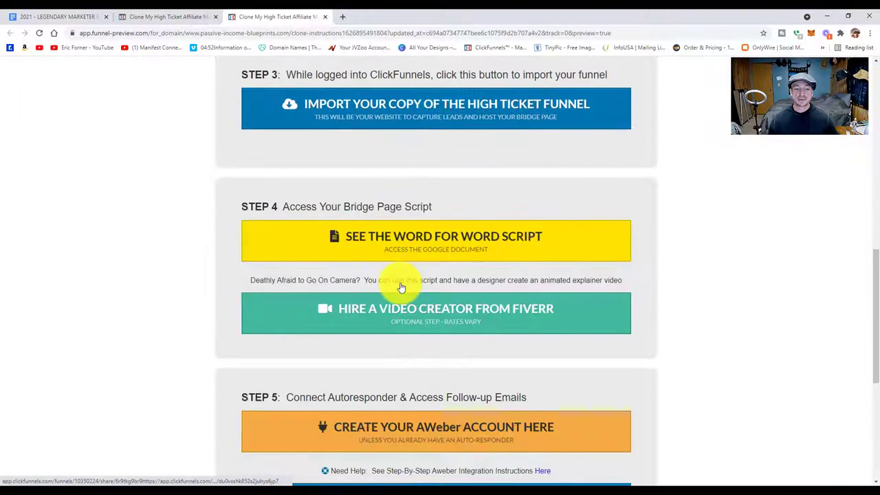
scroll(401, 288, "down", 1)
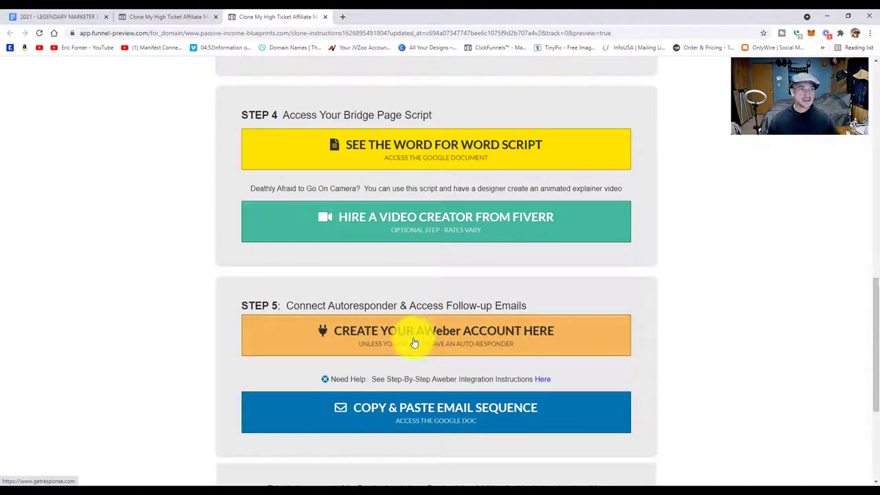
mouse_move(364, 484)
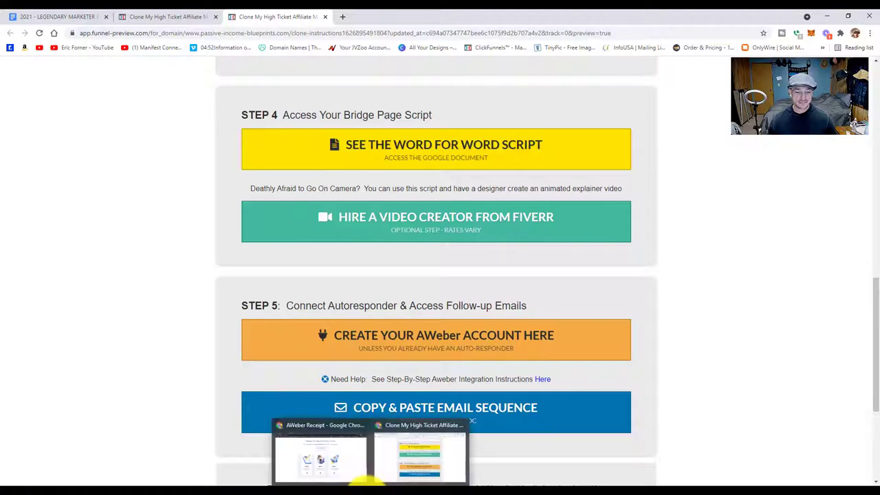
left_click(336, 471)
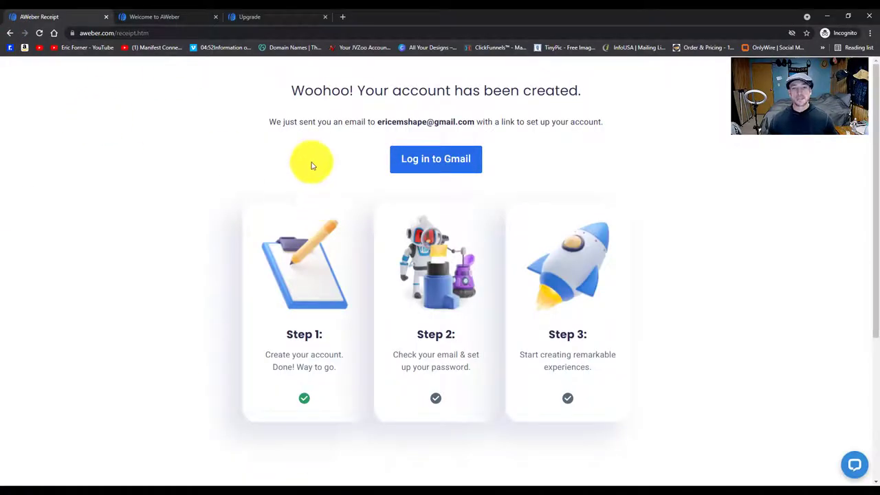
Select the Free $0 / mo plan on AWeber's Upgrade page
left_click(187, 14)
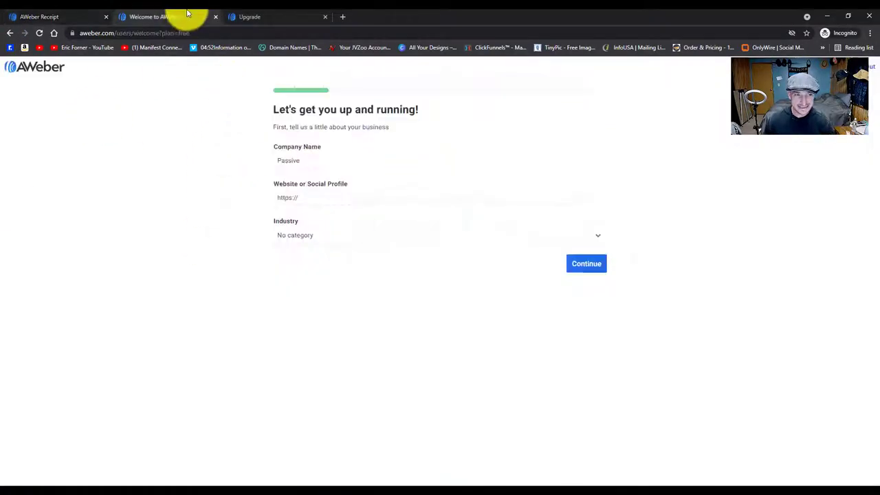
left_click(242, 16)
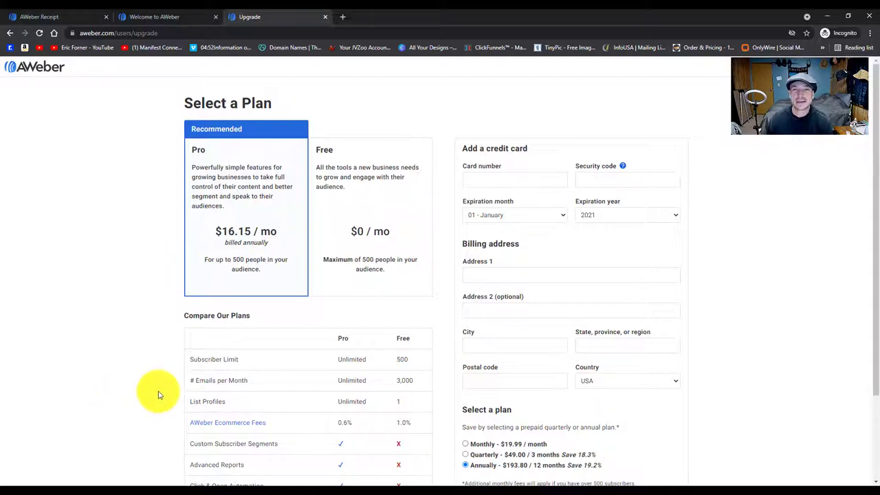
left_click(359, 171)
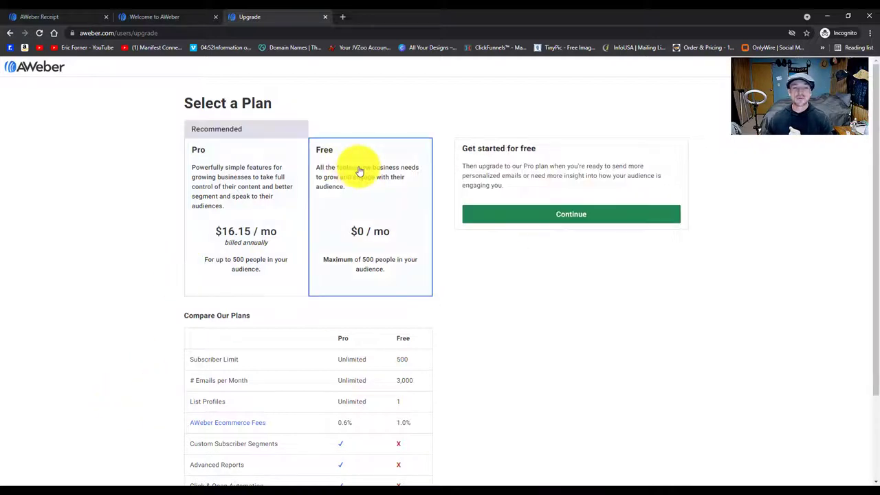
On the AWeber welcome form, set the company name to "Passive income" and fill in the Facebook profile link as the website
left_click(169, 16)
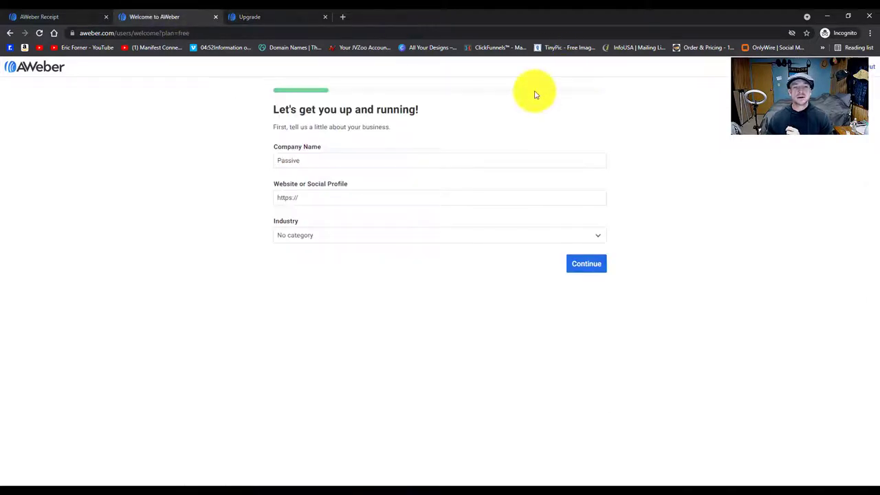
left_click(315, 160)
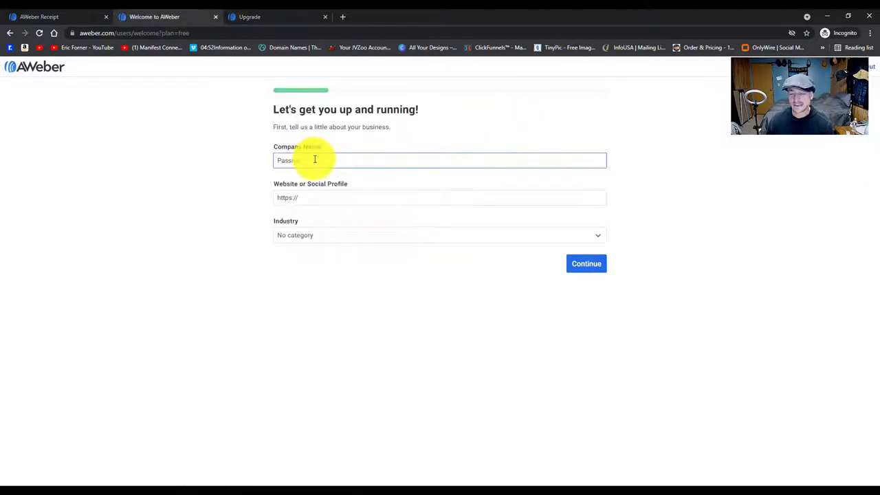
type("Passive income")
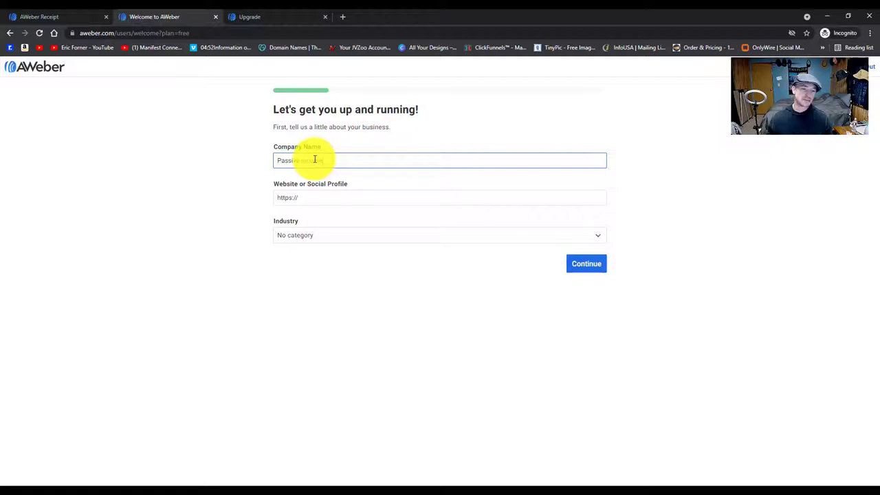
left_click(308, 197)
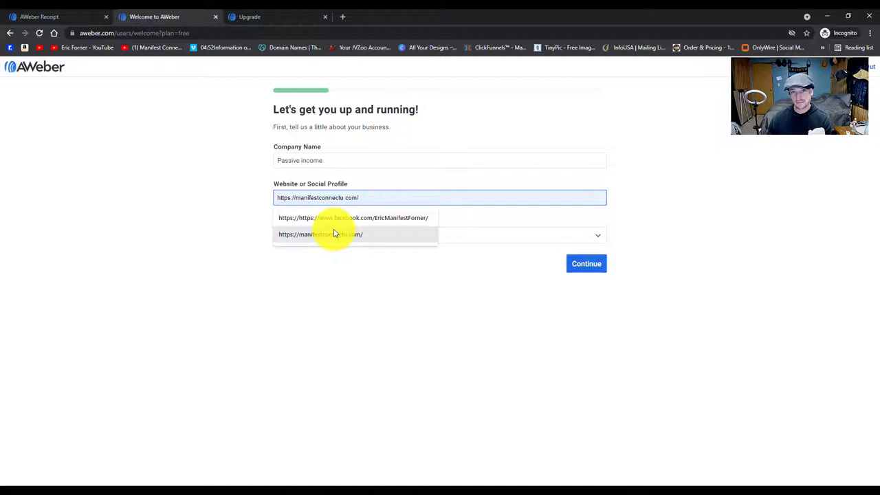
left_click(378, 220)
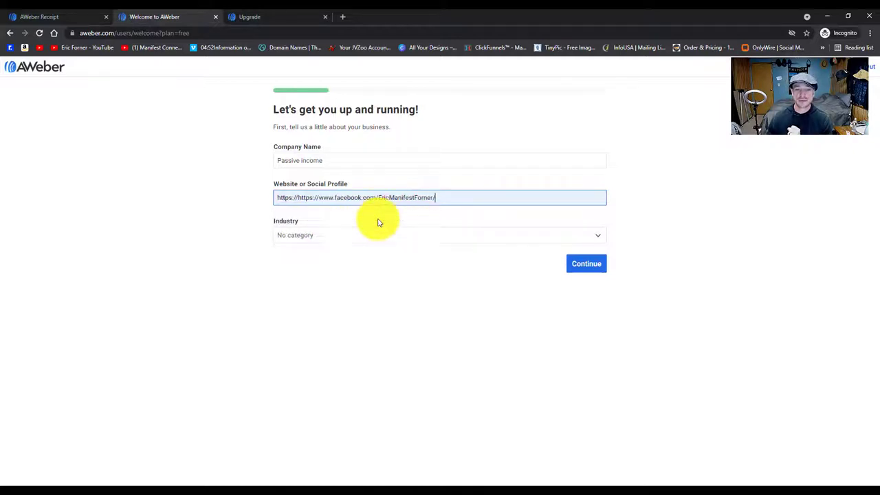
Set the industry to Network Marketing / Affiliate Marketing and submit the business details
left_click(331, 238)
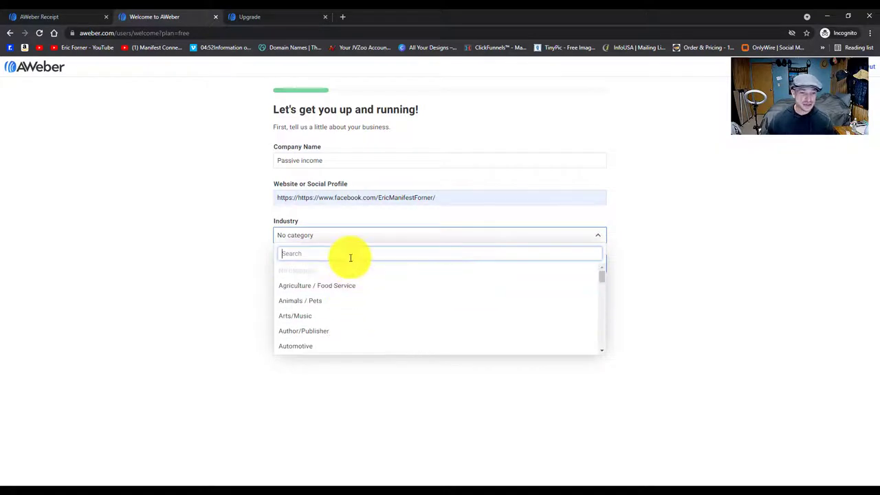
left_click(350, 251)
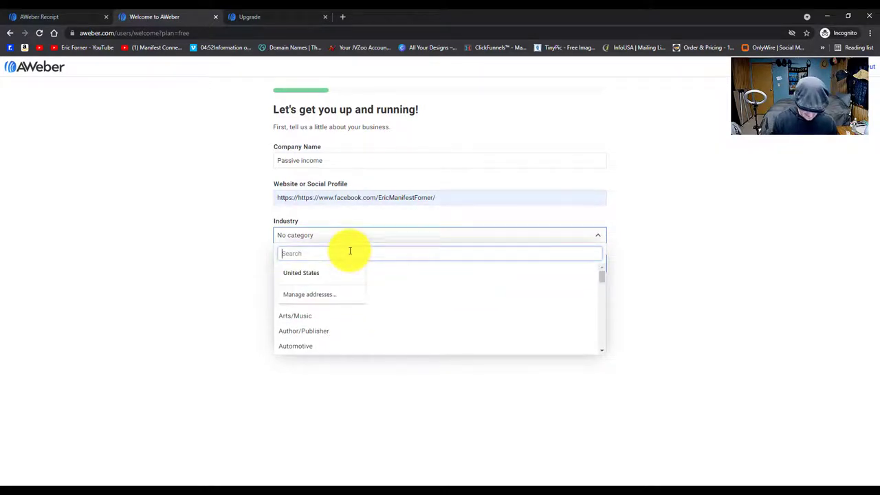
type("M")
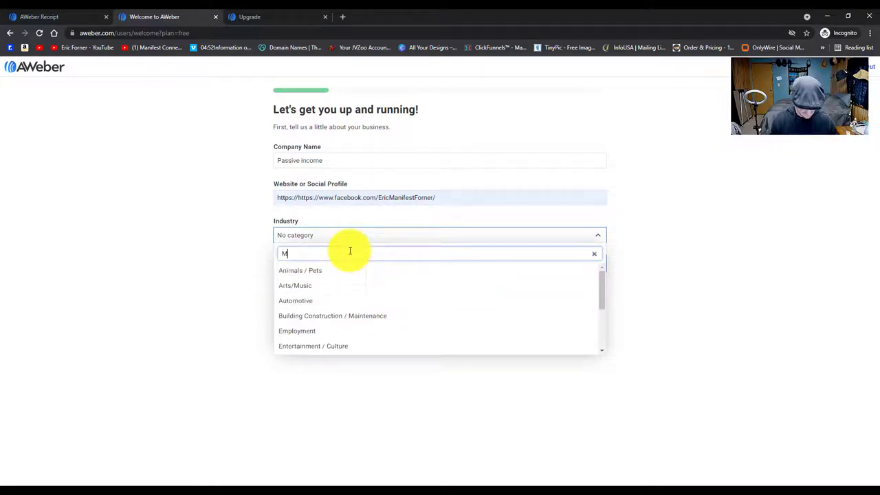
type("arketing")
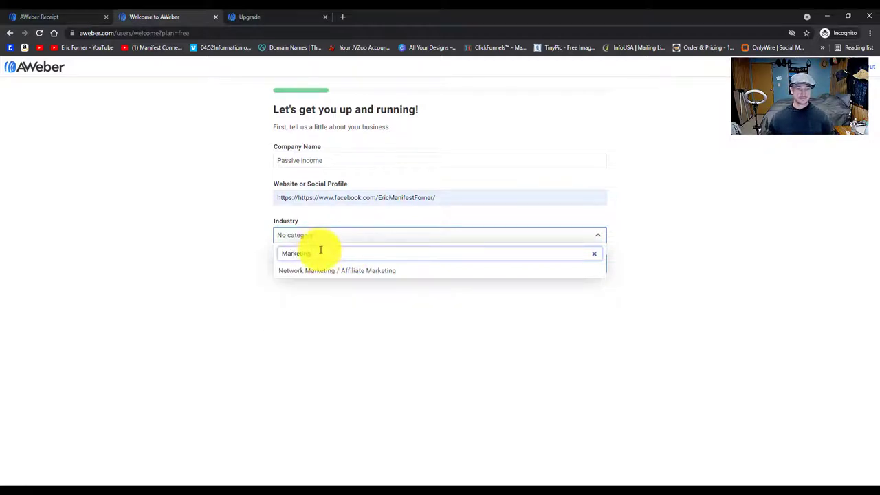
left_click(354, 271)
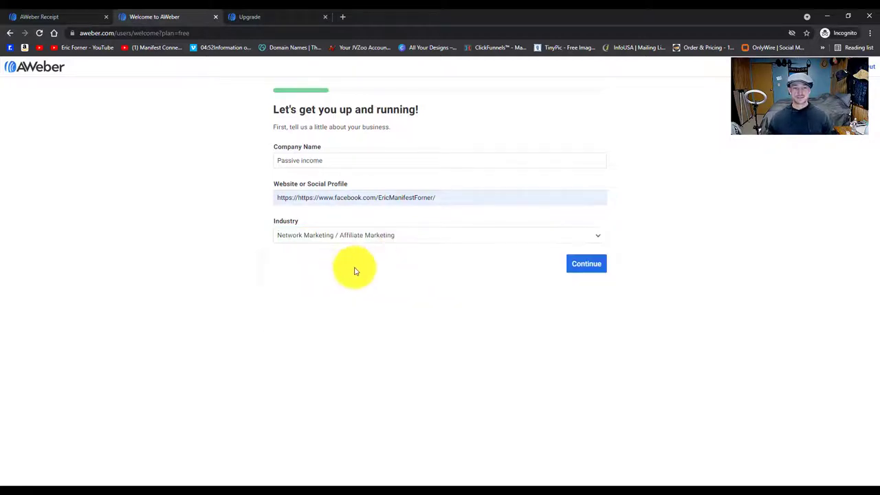
left_click(588, 264)
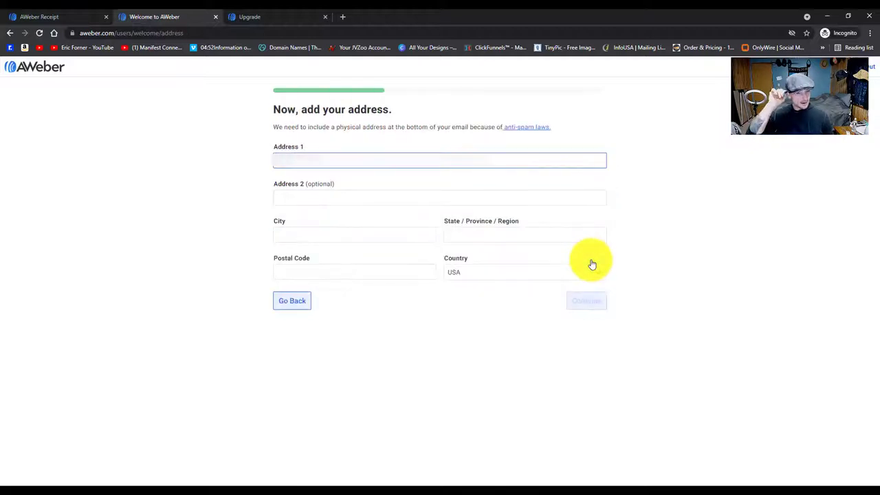
Fill in the business's physical address from the saved address entry, leave Address 2 empty, and submit it
left_click(337, 164)
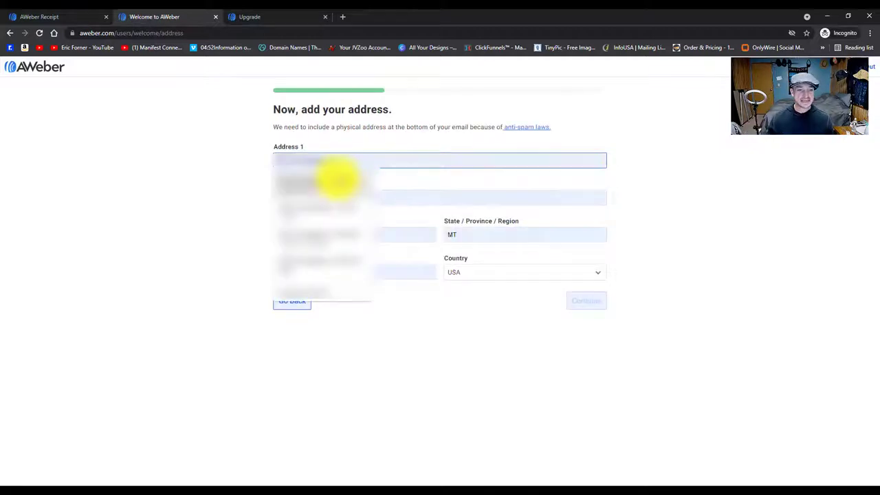
left_click(333, 180)
left_click(359, 199)
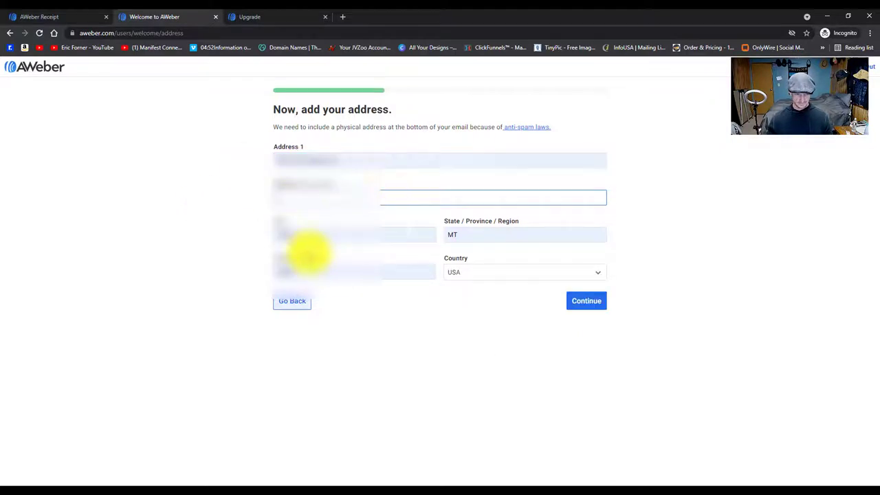
left_click(587, 302)
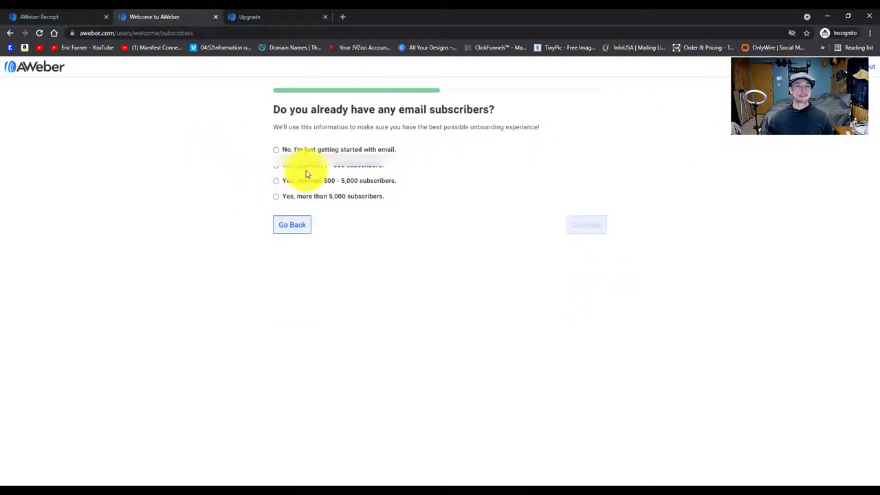
Answer "No, I'm just getting started with email" for subscribers and choose "Grow my audience" as the business goal
left_click(277, 150)
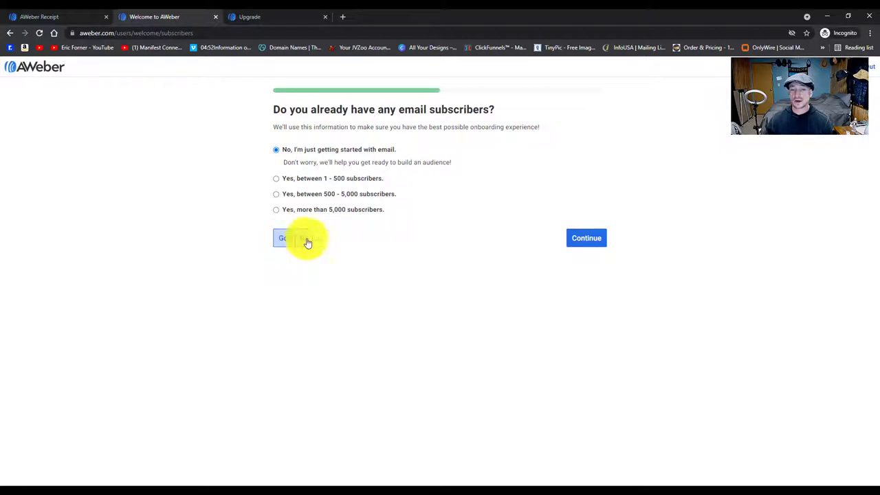
left_click(581, 241)
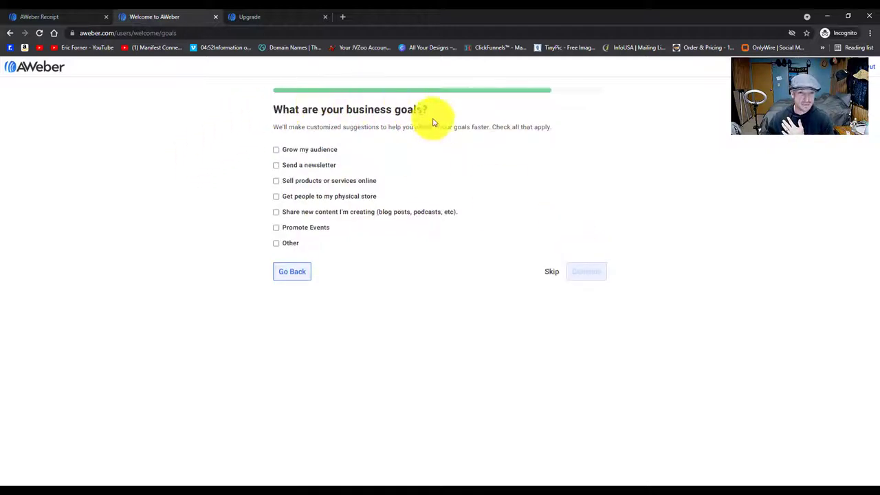
left_click(276, 149)
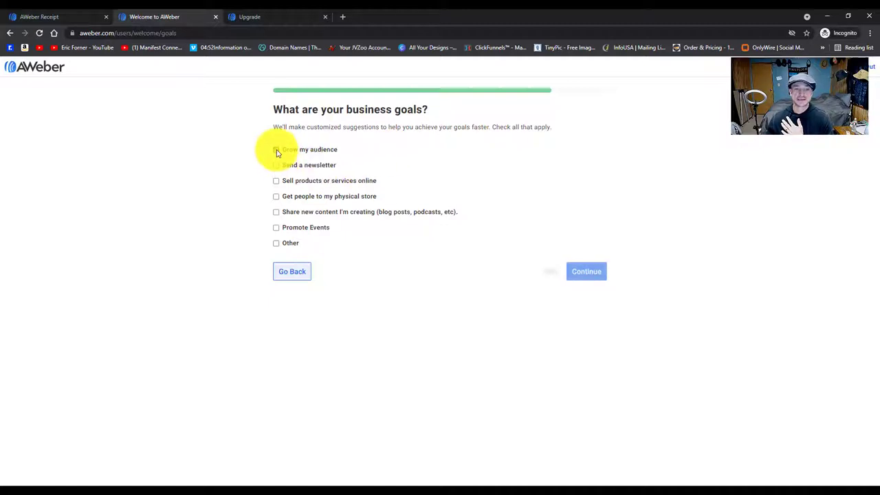
left_click(592, 275)
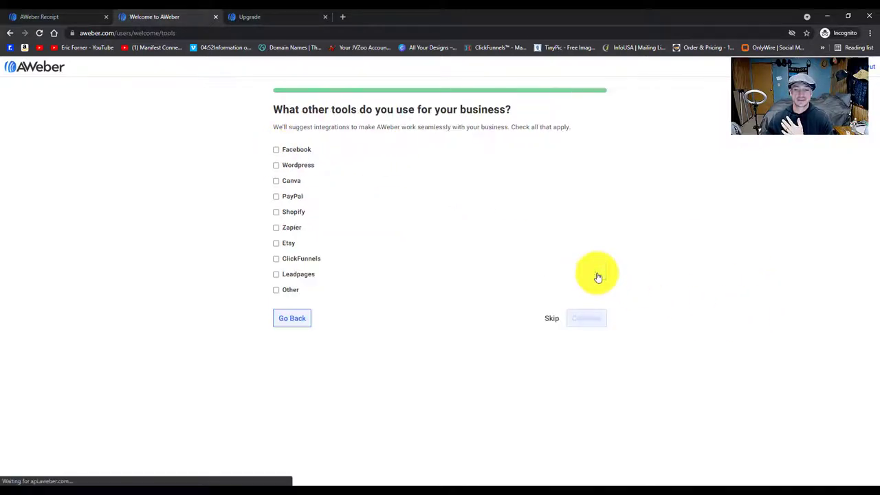
left_click(276, 150)
left_click(276, 181)
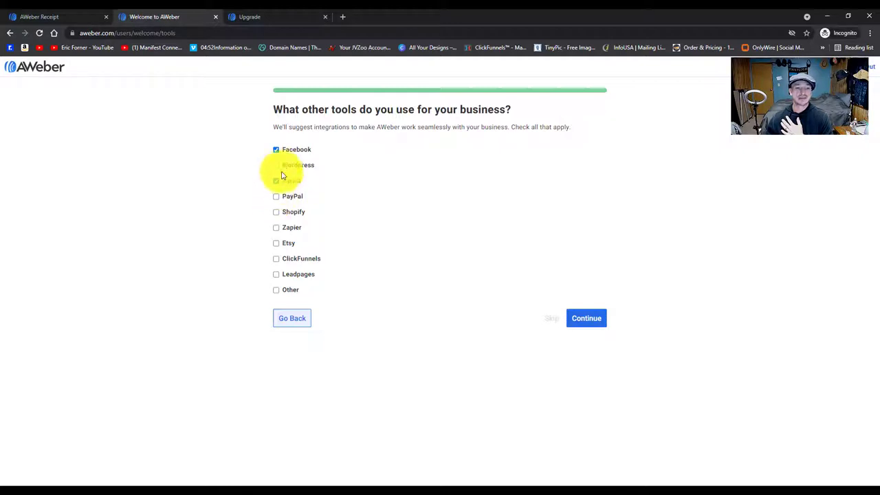
left_click(276, 150)
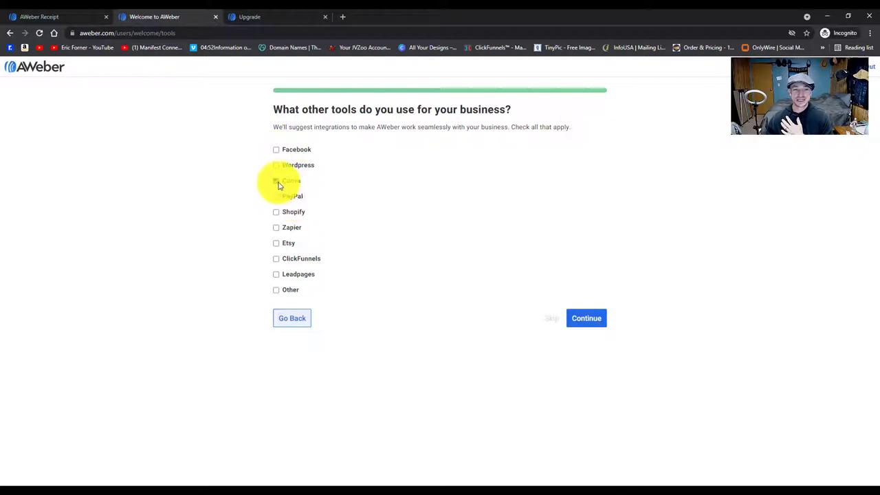
left_click(275, 181)
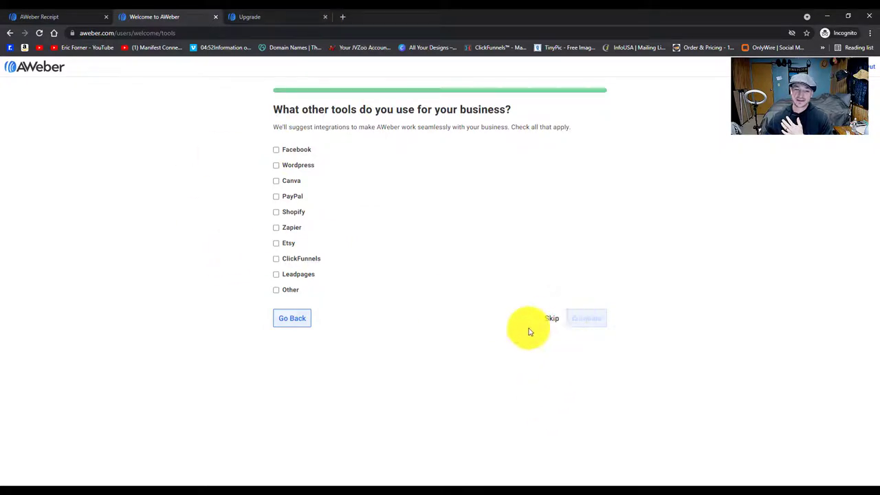
Skip the question about other business tools and open the settings of the default email list
left_click(549, 319)
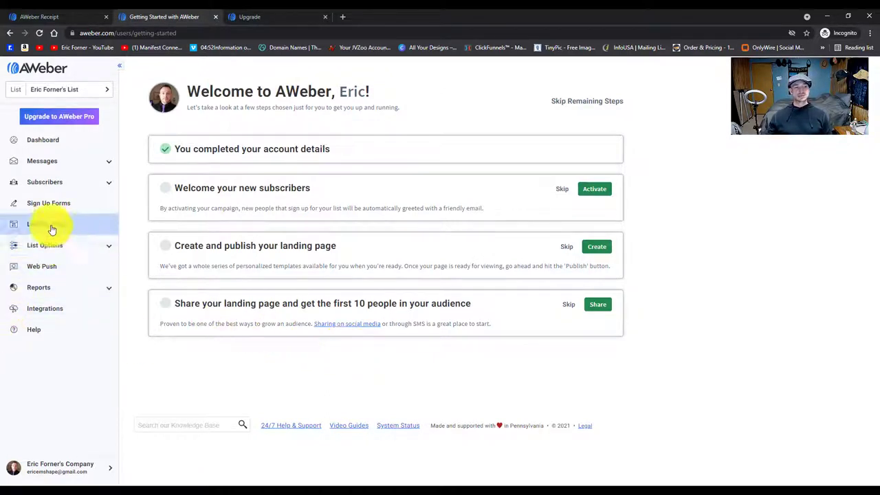
left_click(91, 256)
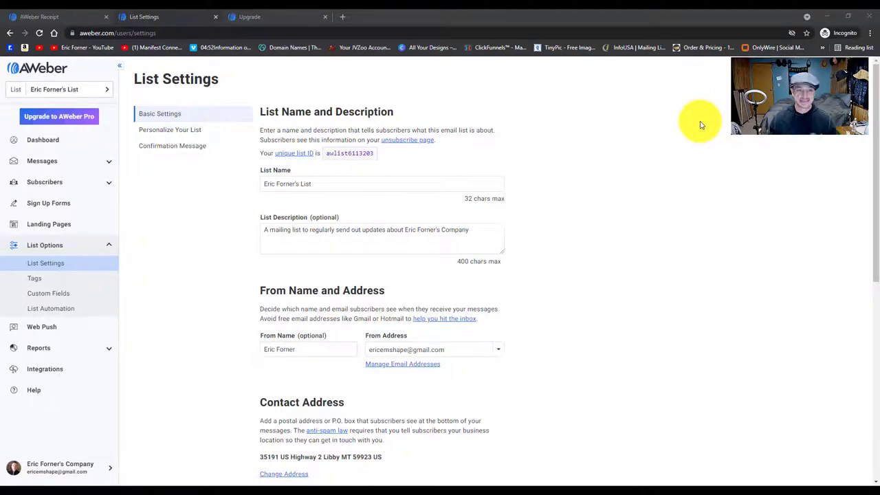
Replace the list name with "Passive Income" in the list's basic settings
left_click_drag(322, 184, 215, 181)
type("P")
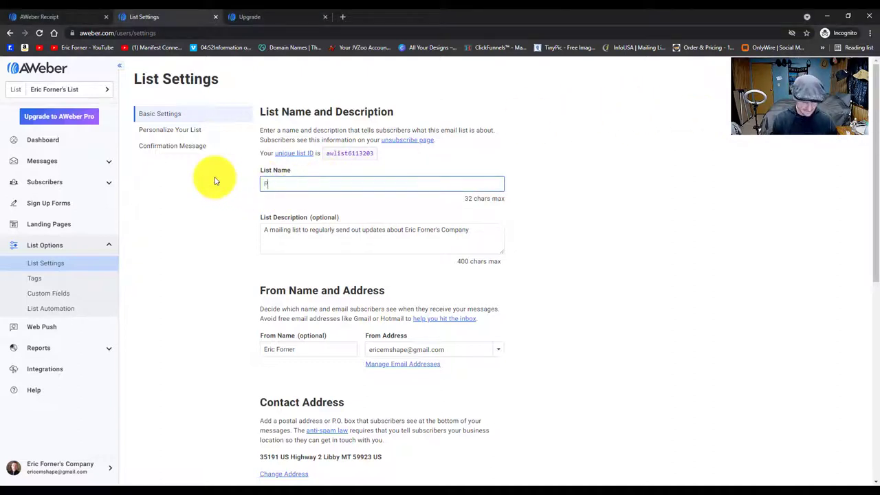
type("assi")
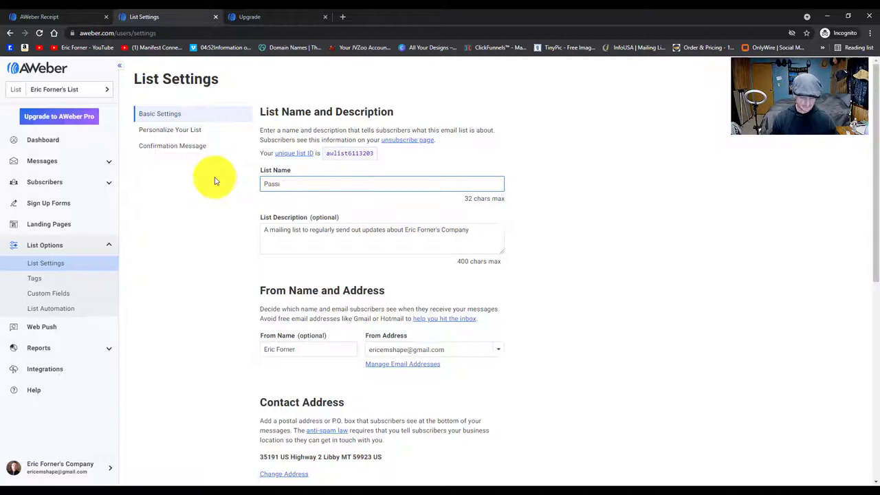
type("nee Income")
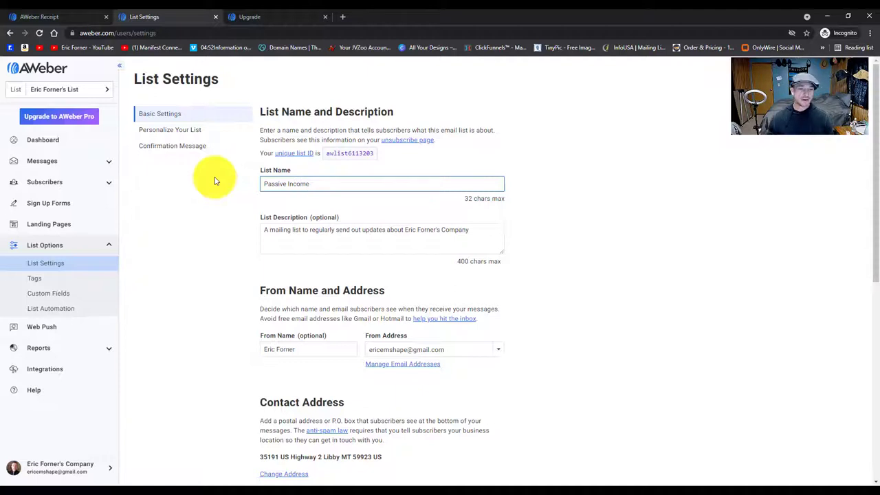
Replace the list description with "Passive income training." in the basic settings
left_click(342, 228)
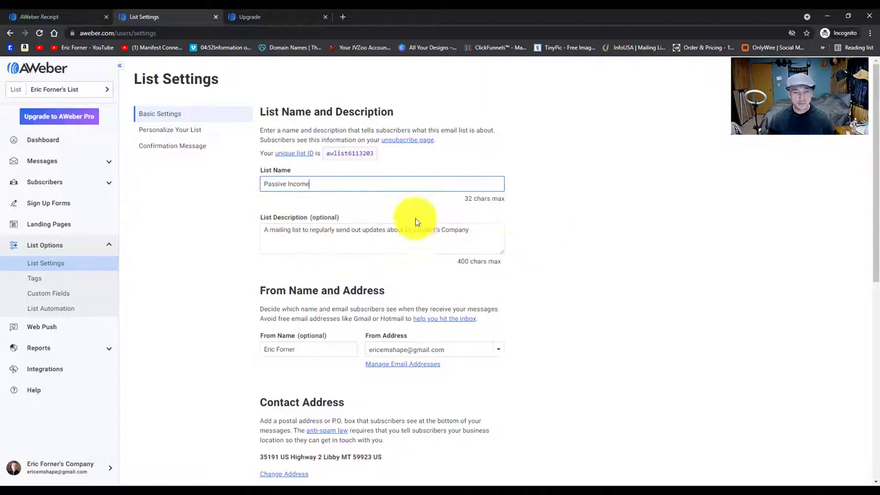
left_click_drag(471, 231, 184, 209)
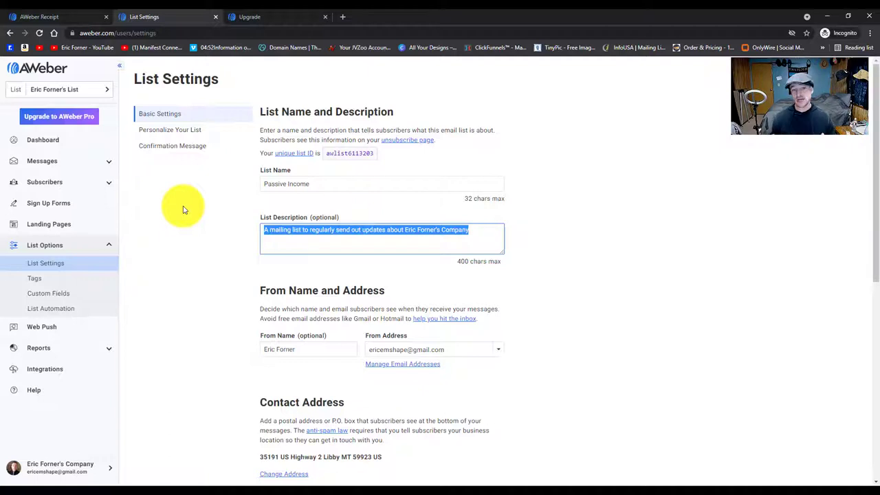
type("Passi")
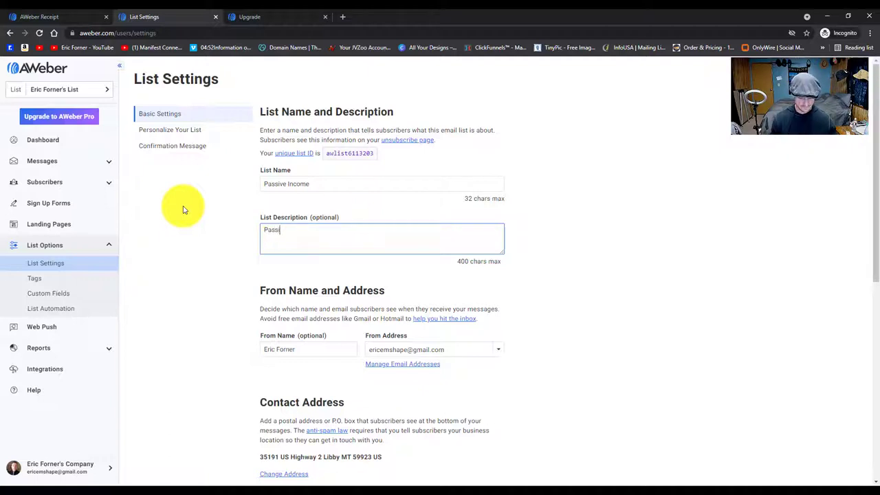
type("ve incom")
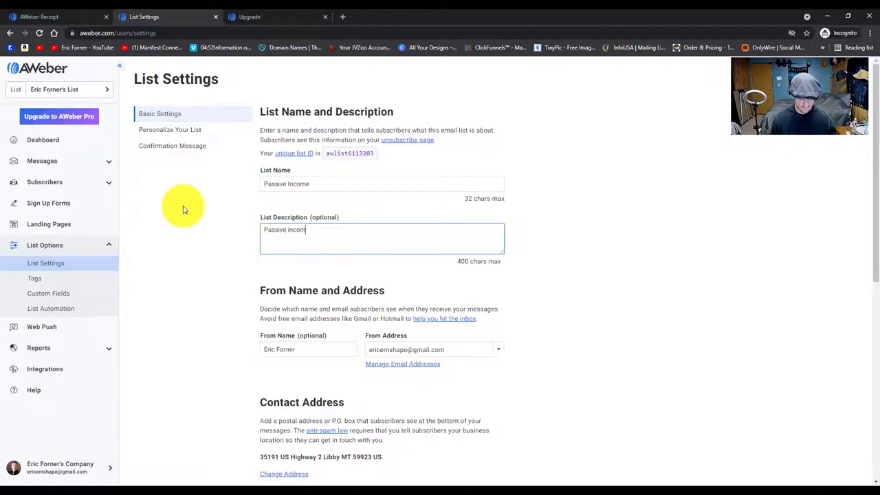
type("e training.")
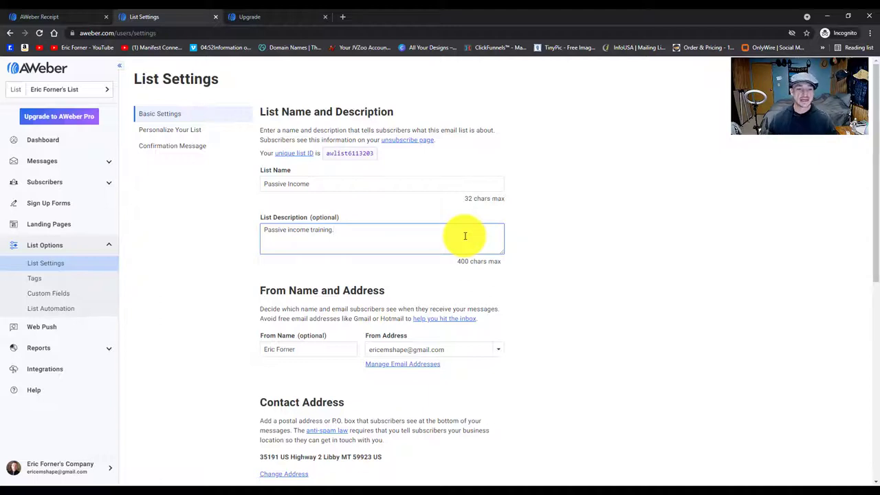
Delete the existing notification recipient from the list's Notifications section and confirm the deletion
scroll(465, 236, "down", 2)
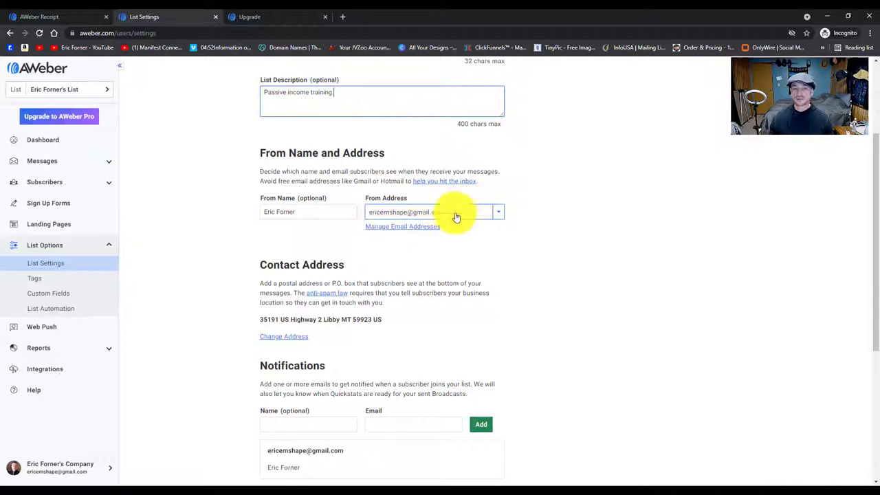
left_click(265, 212)
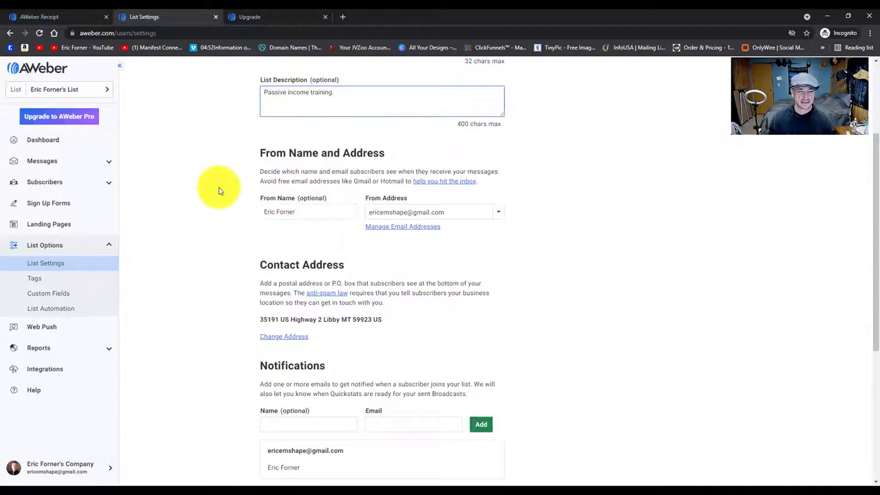
scroll(220, 199, "down", 2)
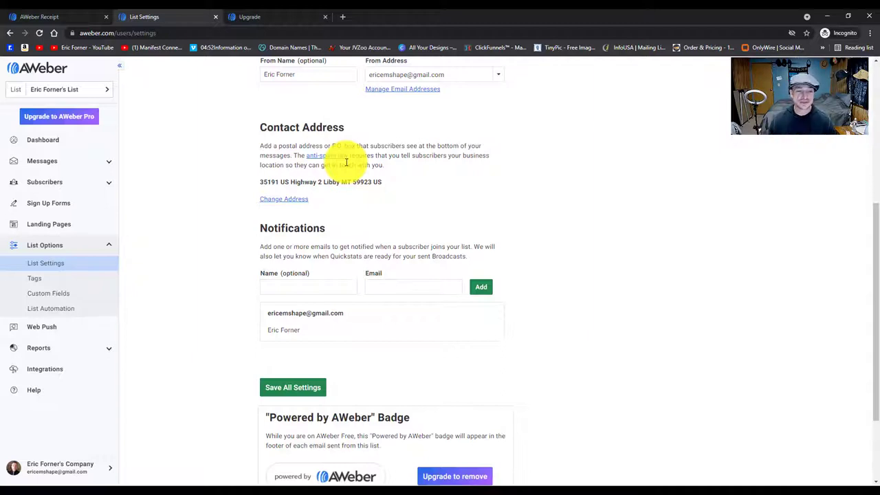
scroll(250, 216, "down", 3)
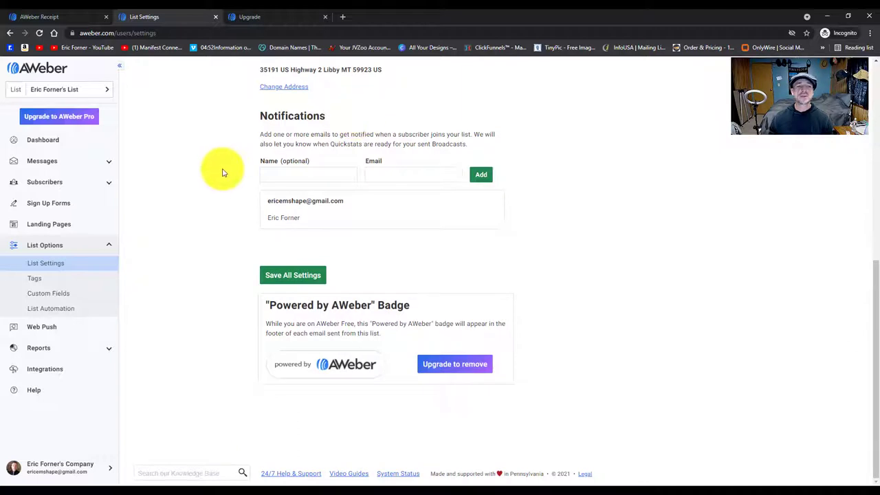
left_click(294, 174)
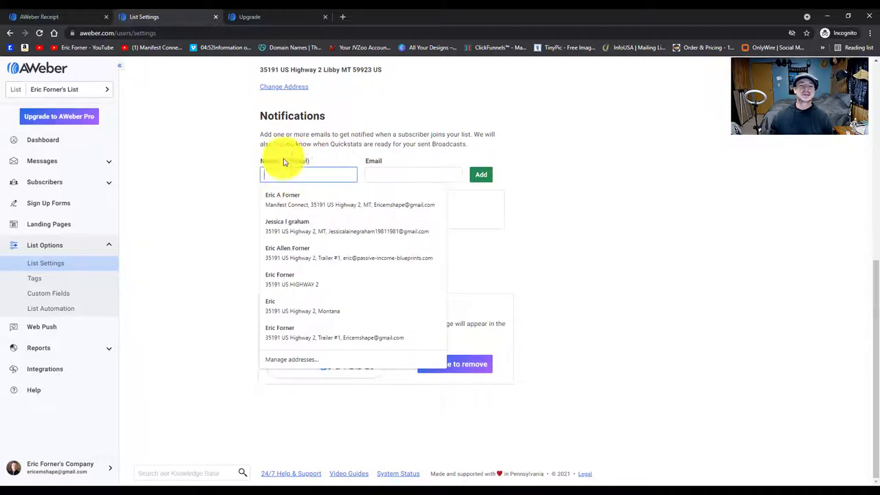
left_click(219, 171)
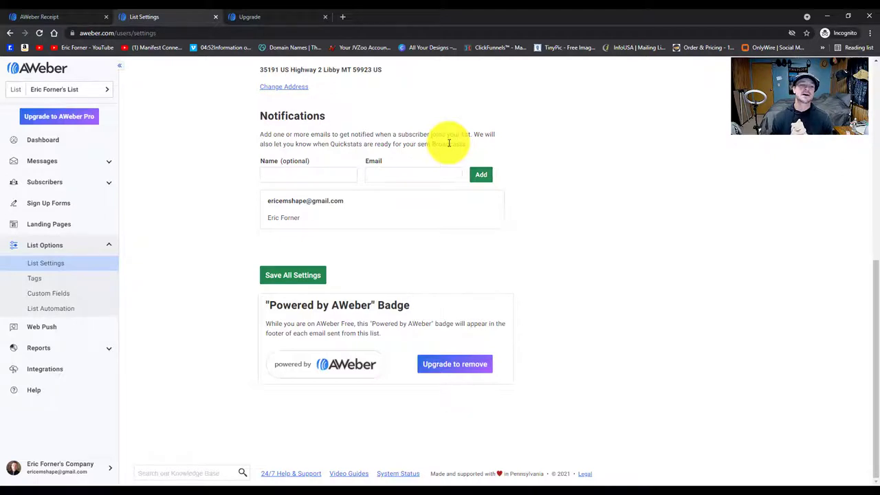
left_click(289, 178)
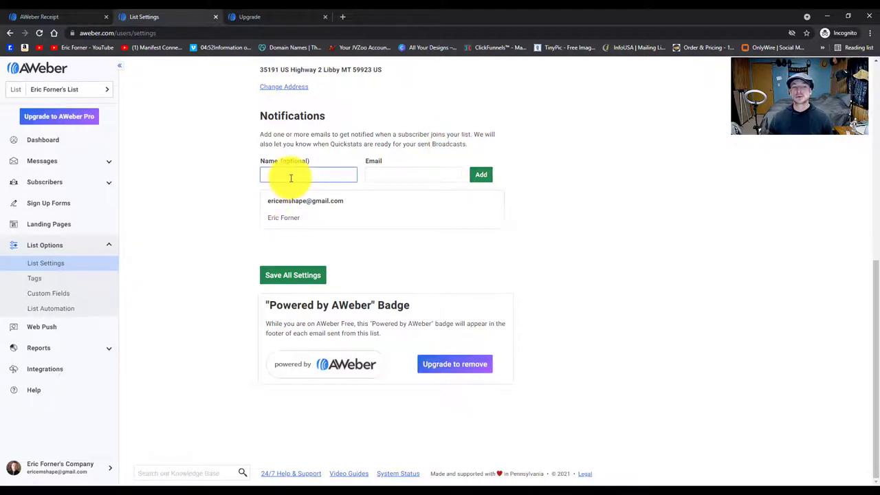
mouse_move(340, 210)
left_click(487, 202)
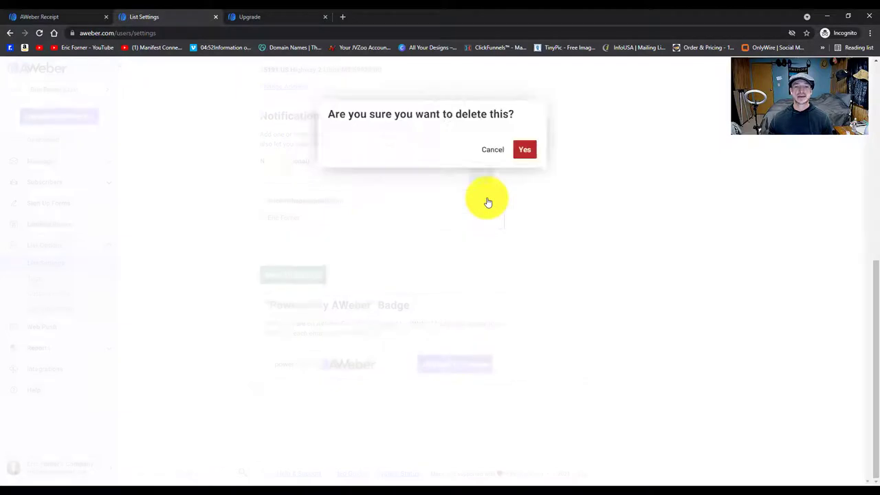
left_click(522, 149)
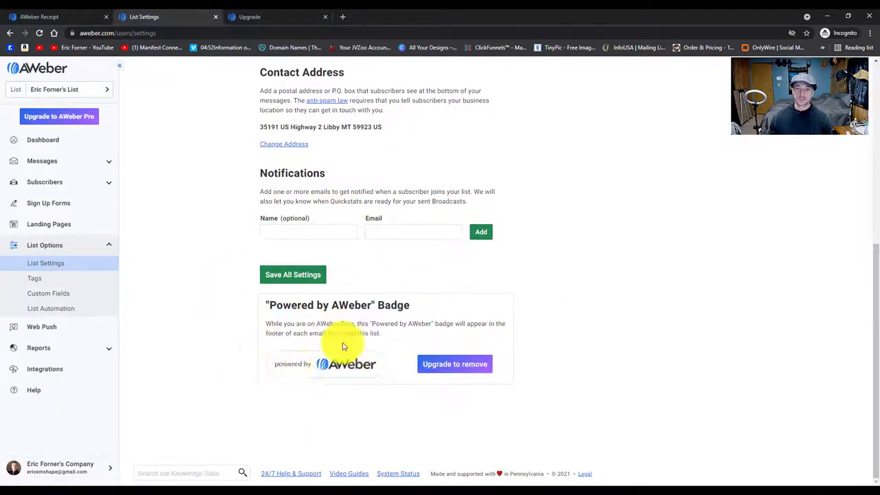
Open the list's personalization settings and go to the company name in the company details
scroll(220, 358, "up", 5)
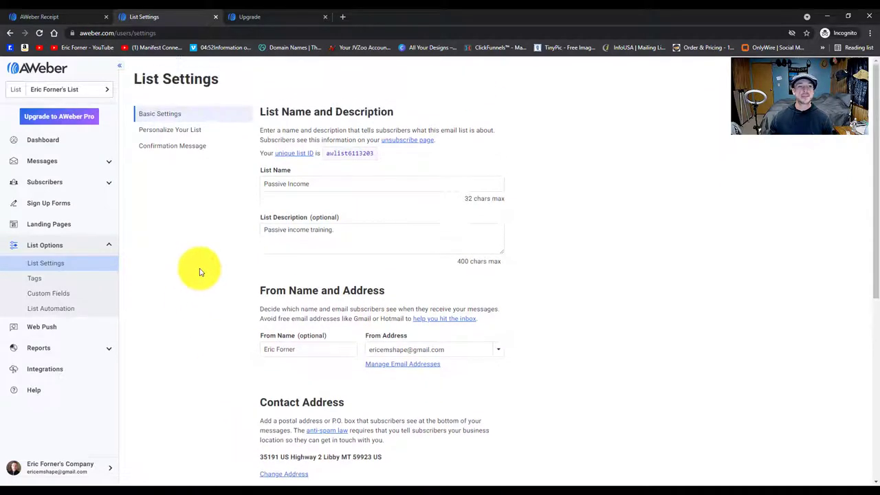
left_click(170, 129)
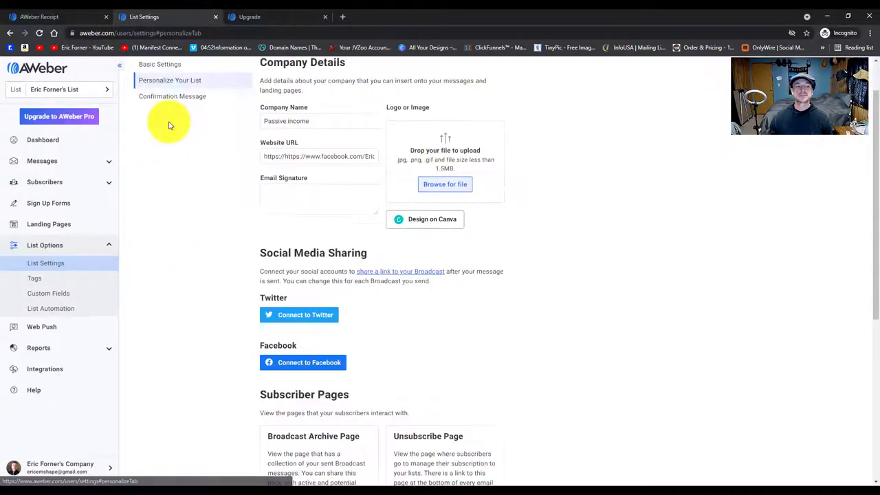
scroll(482, 199, "up", 1)
left_click(312, 171)
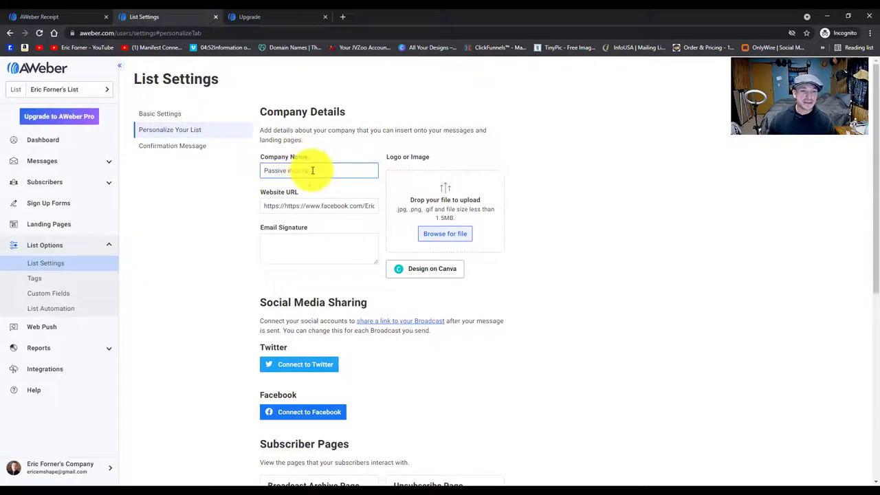
Replace the company's website URL with "Passiveincomeblueprints.com"
left_click(314, 206)
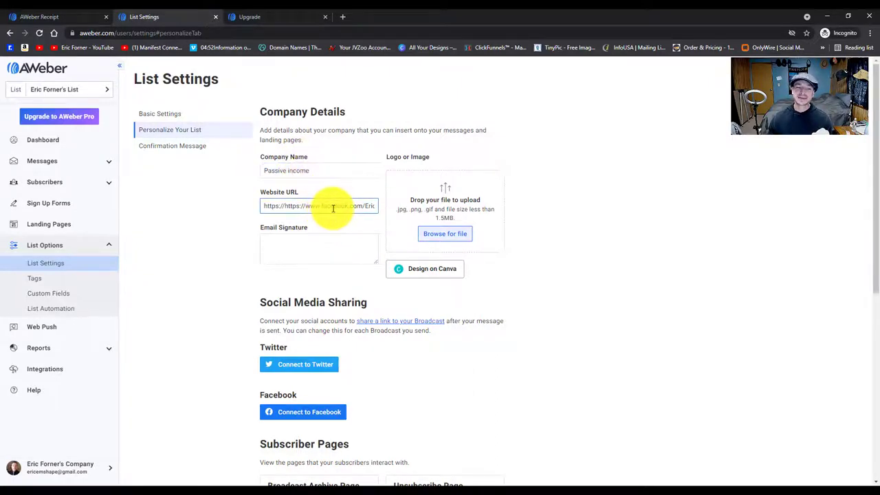
left_click_drag(264, 205, 388, 197)
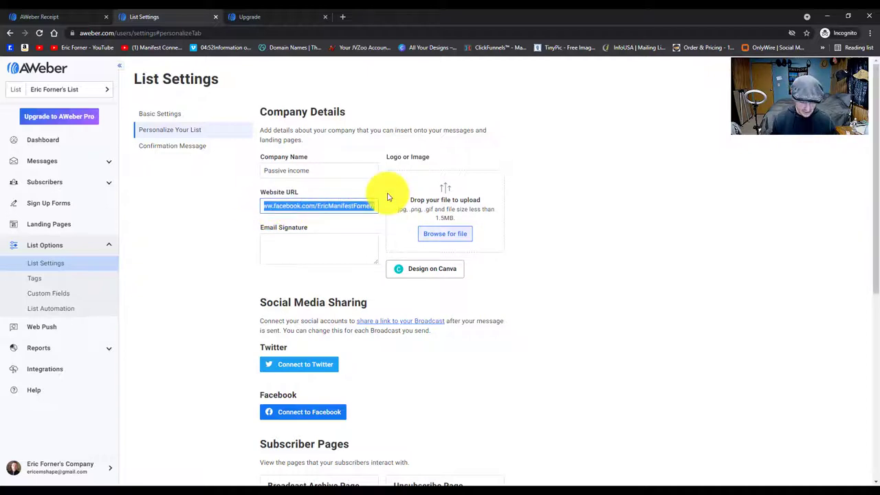
type("Pa")
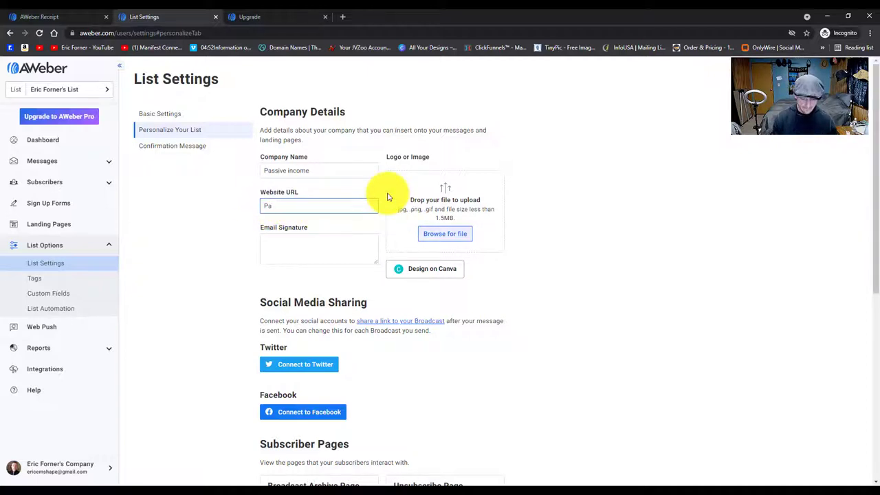
type("ssive")
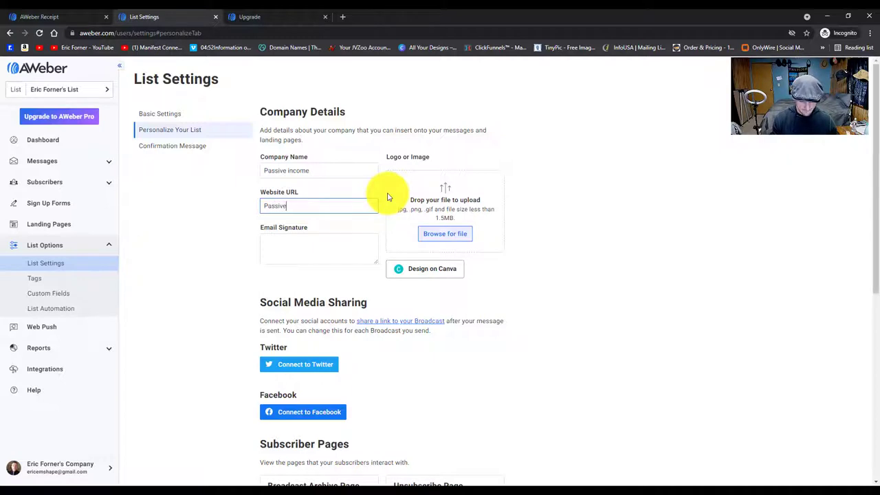
type("incomeo")
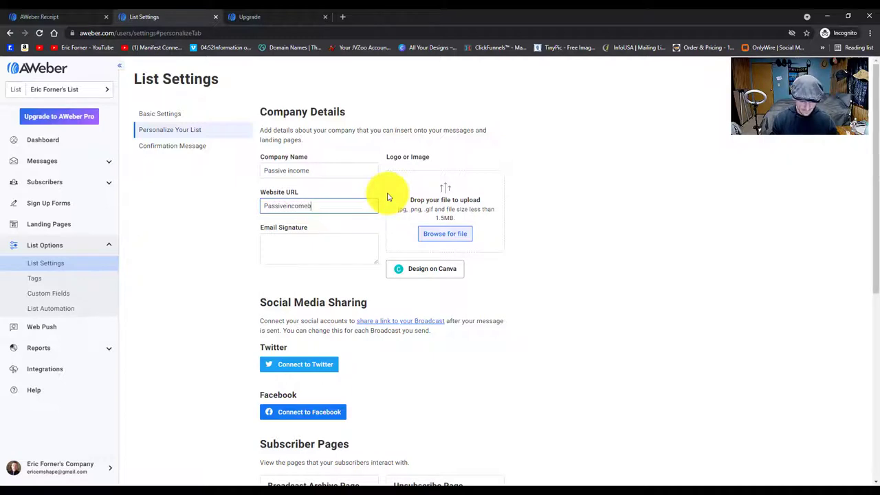
key("BackSpace")
type("blueprints.com")
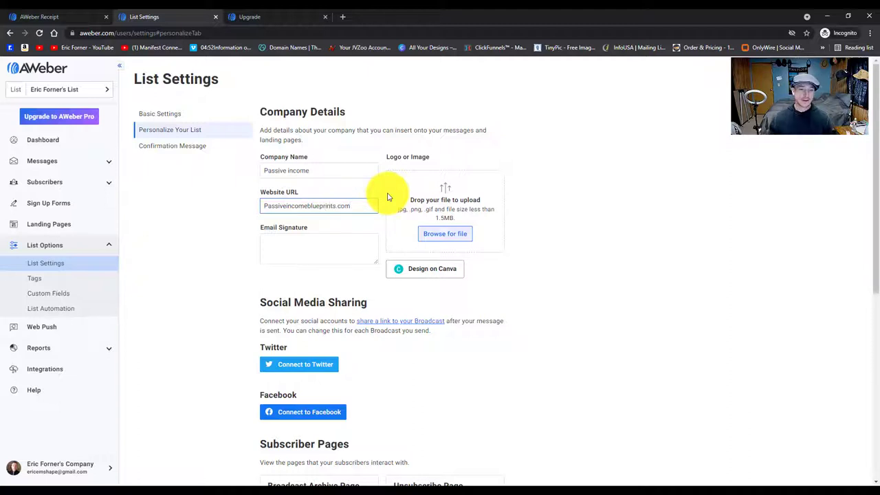
left_click(276, 246)
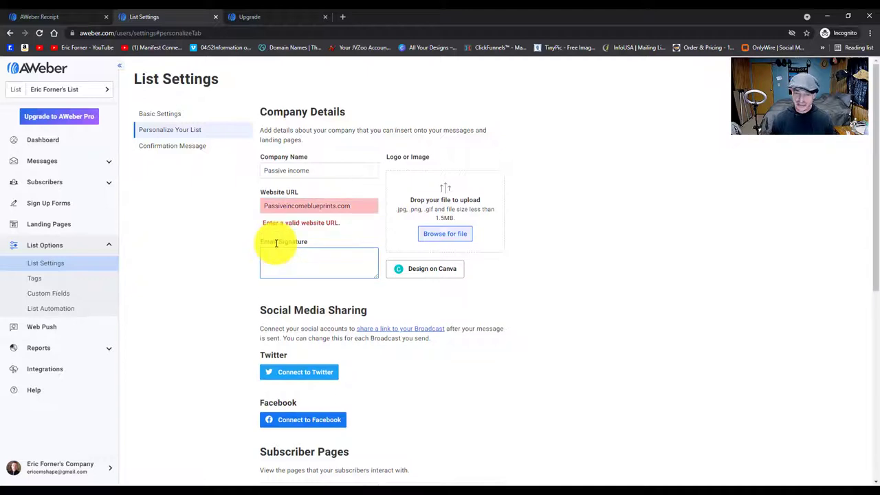
Copy the entered website address and open passiveincomeblueprints.com in a new browser tab
left_click(271, 206)
left_click_drag(349, 206, 262, 210)
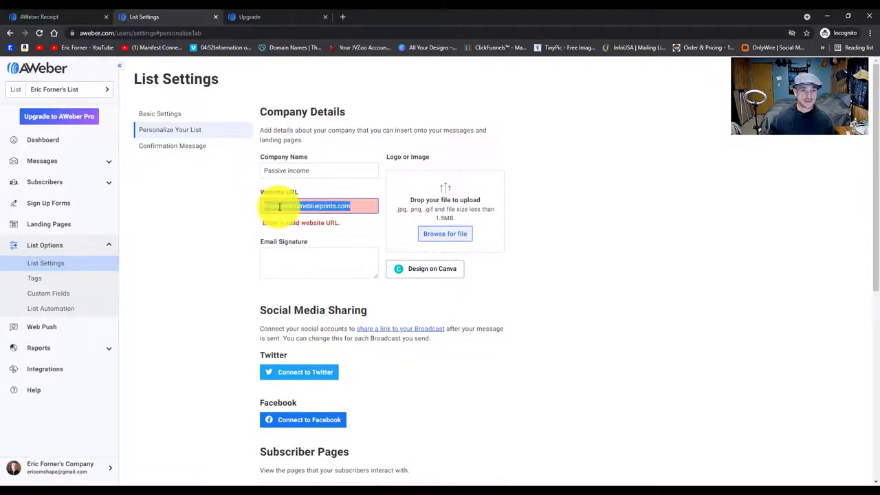
right_click(281, 206)
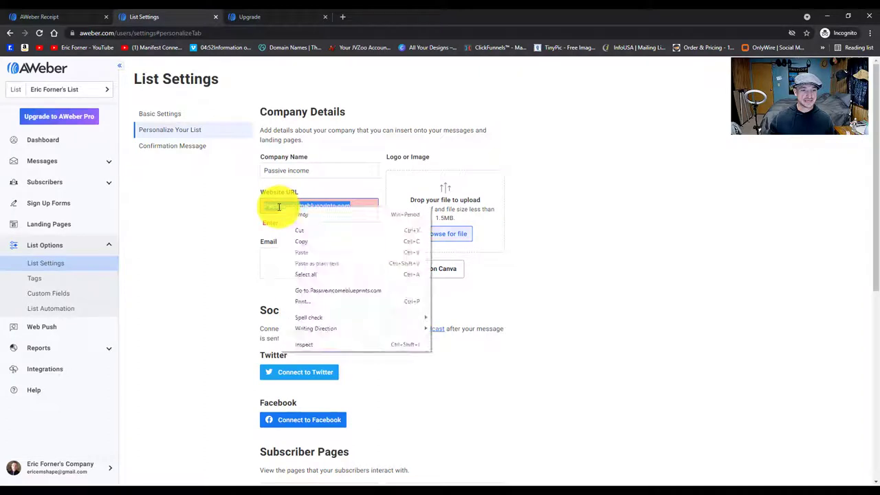
left_click(301, 241)
left_click(340, 17)
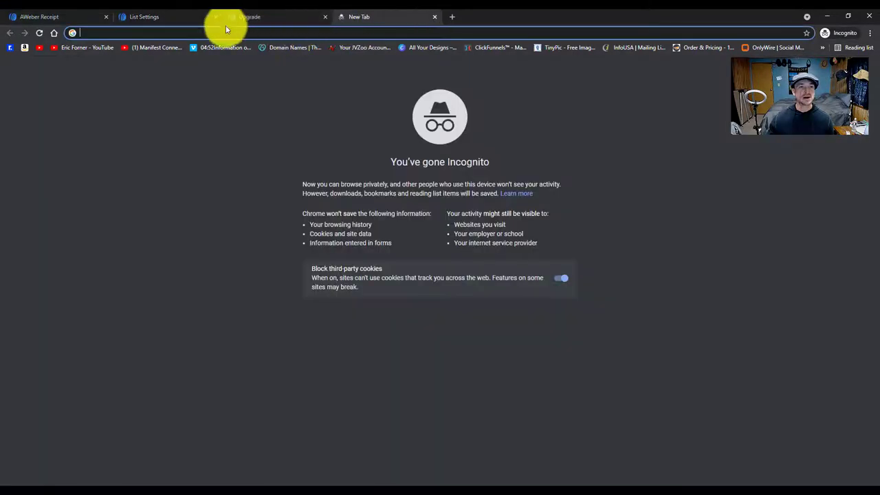
right_click(224, 33)
left_click(244, 107)
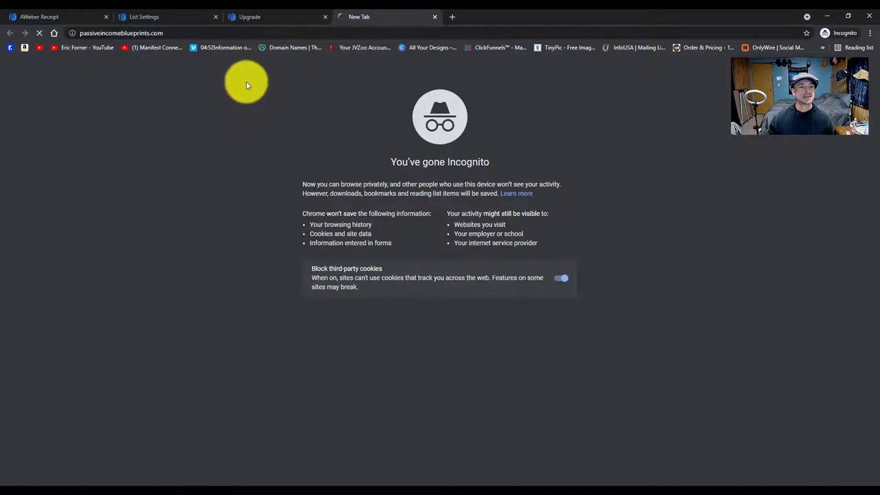
left_click(153, 33)
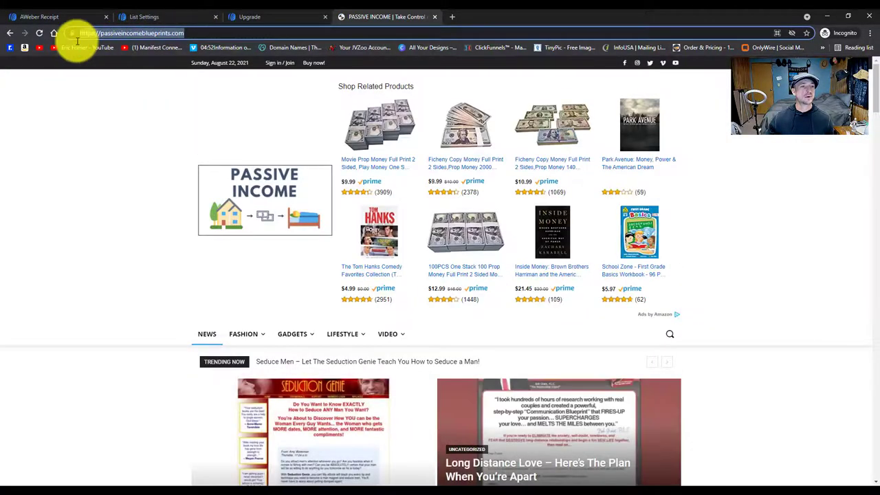
right_click(107, 33)
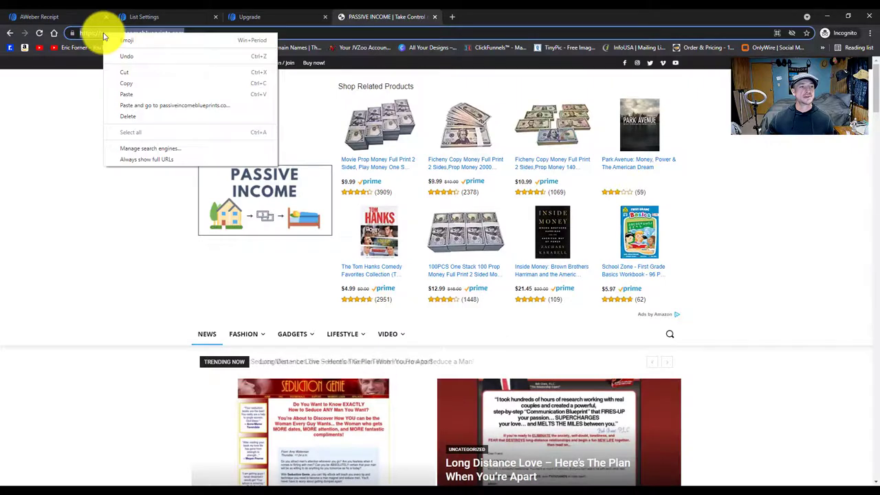
left_click(128, 83)
left_click(280, 16)
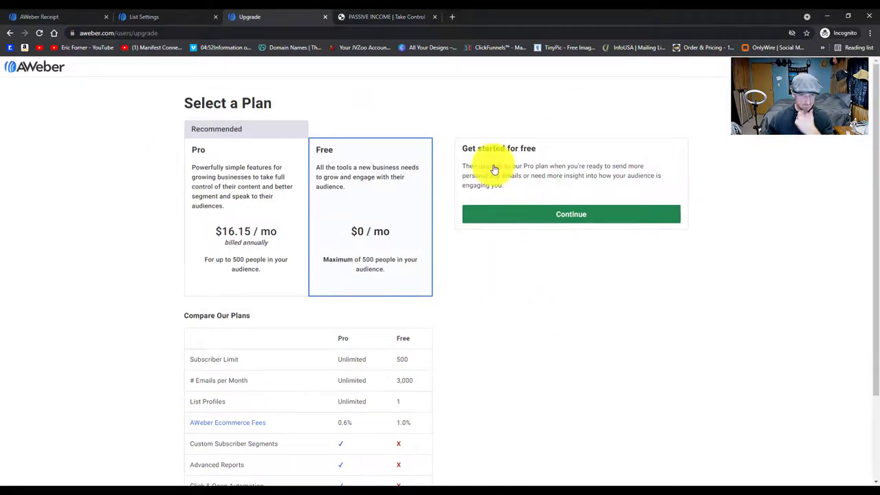
left_click(392, 15)
left_click(10, 32)
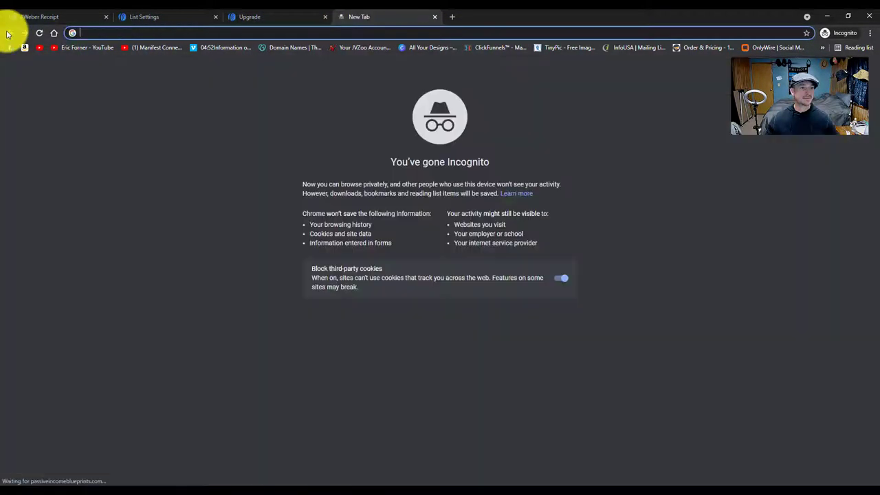
left_click(151, 16)
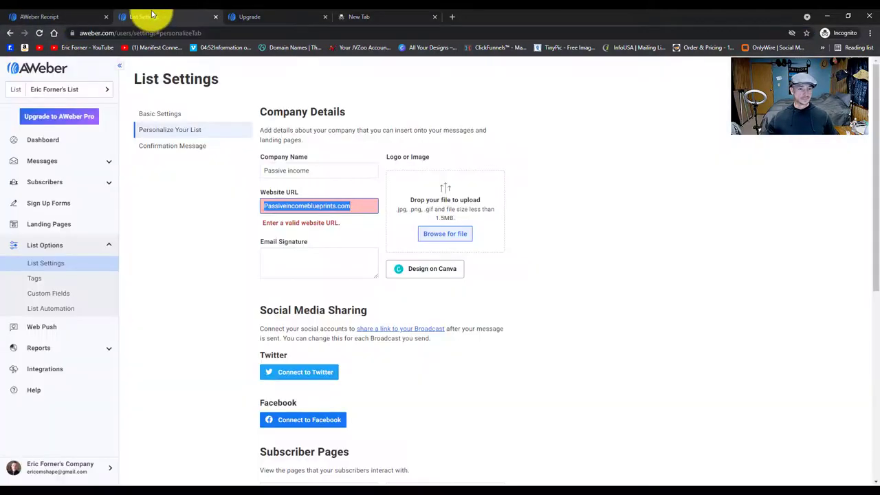
right_click(292, 205)
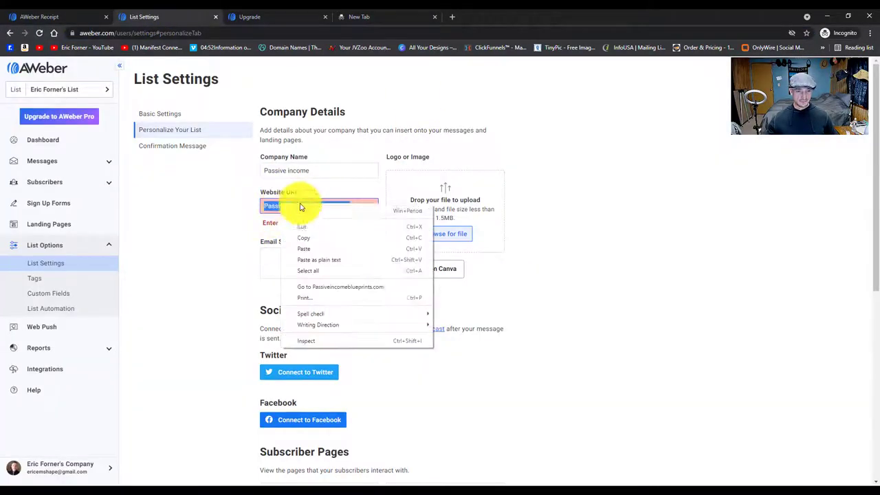
left_click(324, 251)
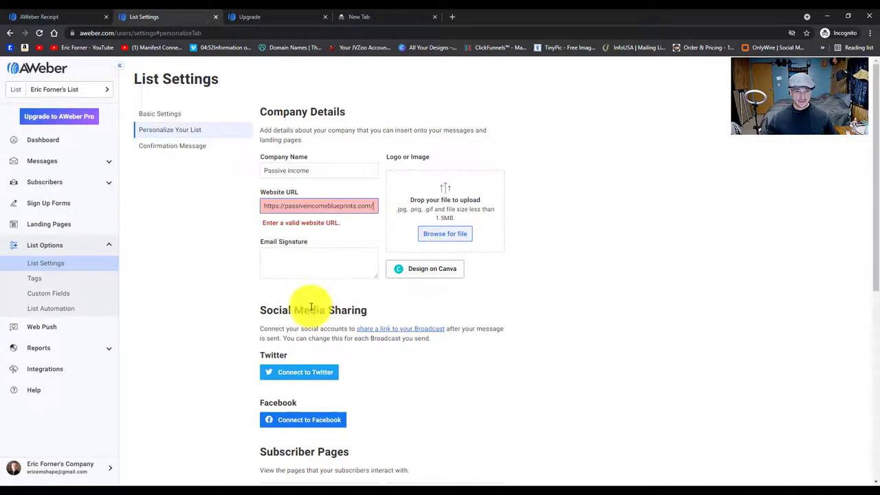
Fill in the company's email signature with "Cheers" followed by the sender's first name
left_click(305, 244)
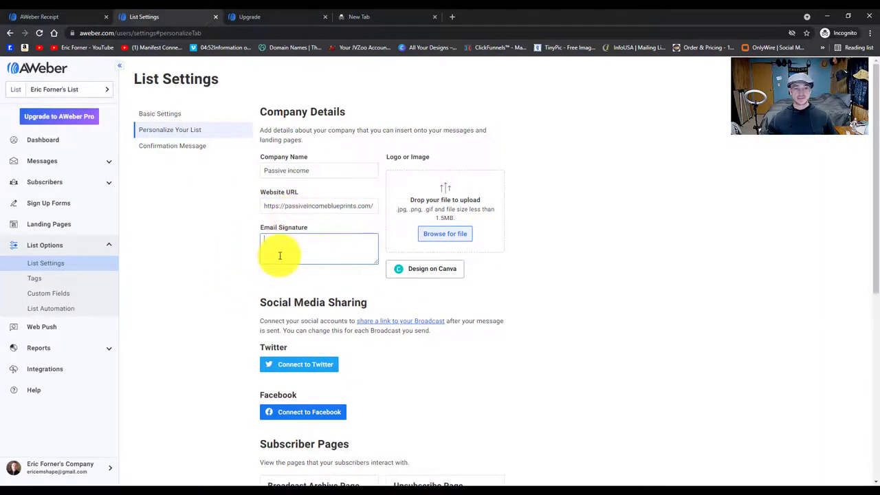
type("Creat")
type("ors Eric")
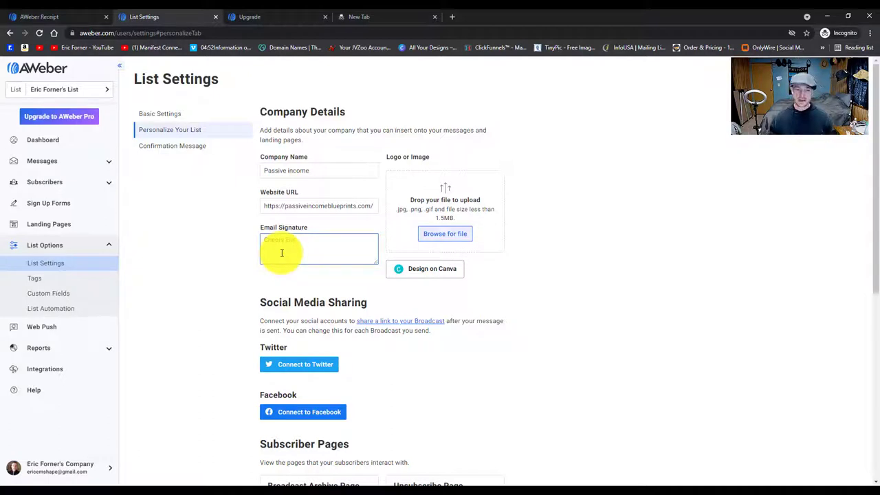
Review the logo, social media sharing, subscriber page and global text snippet options, and open the list's confirmation message settings
scroll(468, 234, "down", 1)
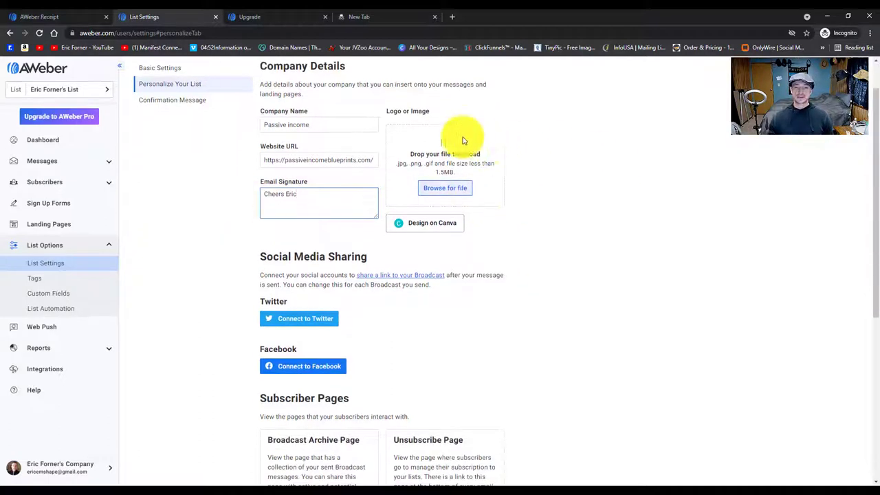
left_click(443, 189)
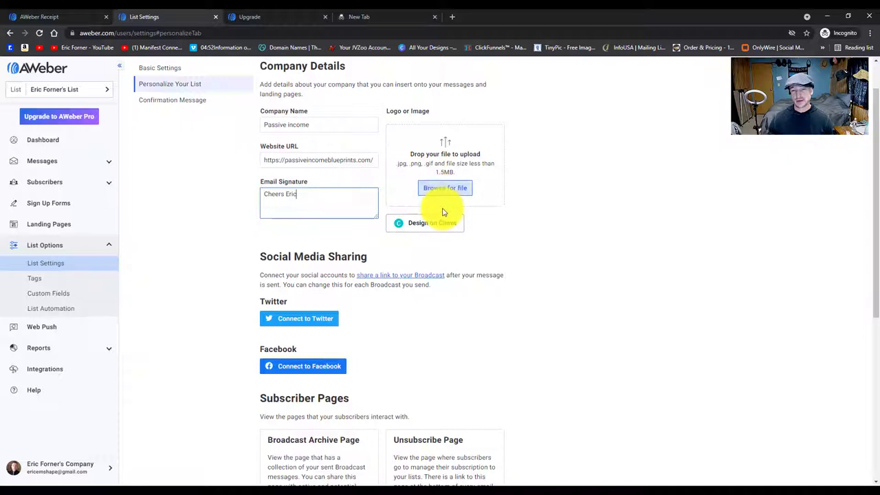
scroll(435, 214, "down", 1)
scroll(434, 215, "down", 2)
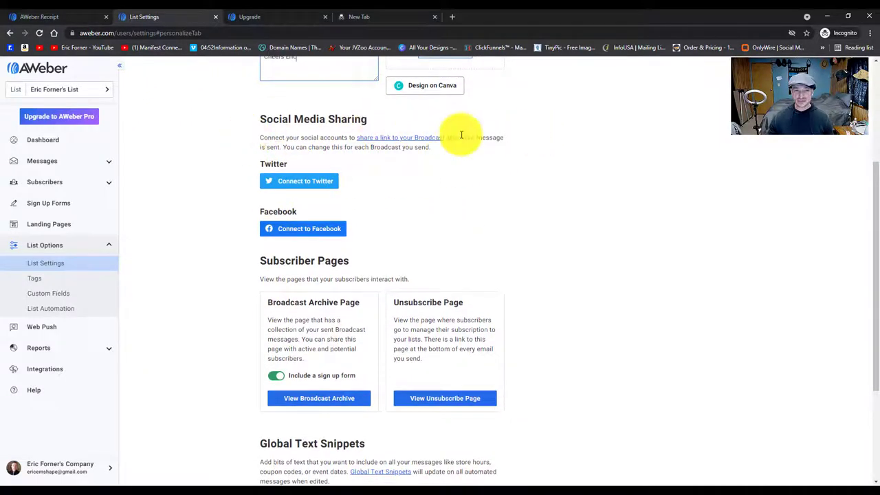
scroll(387, 179, "down", 1)
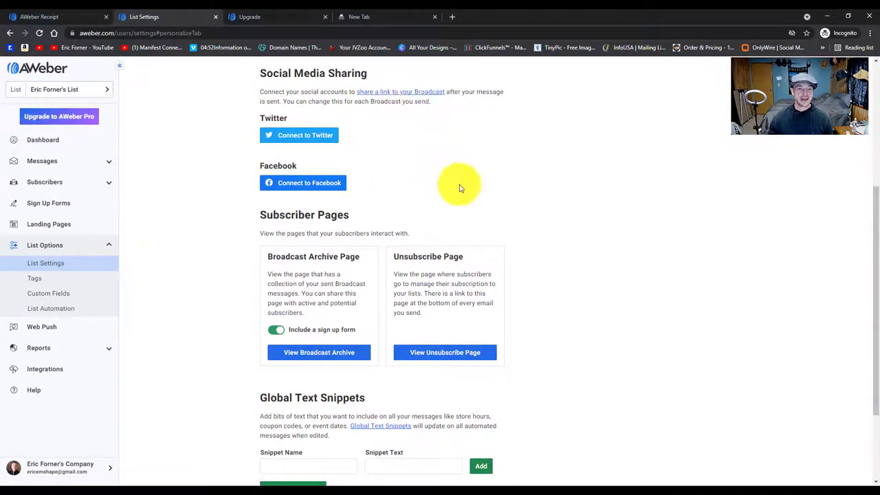
scroll(458, 186, "down", 2)
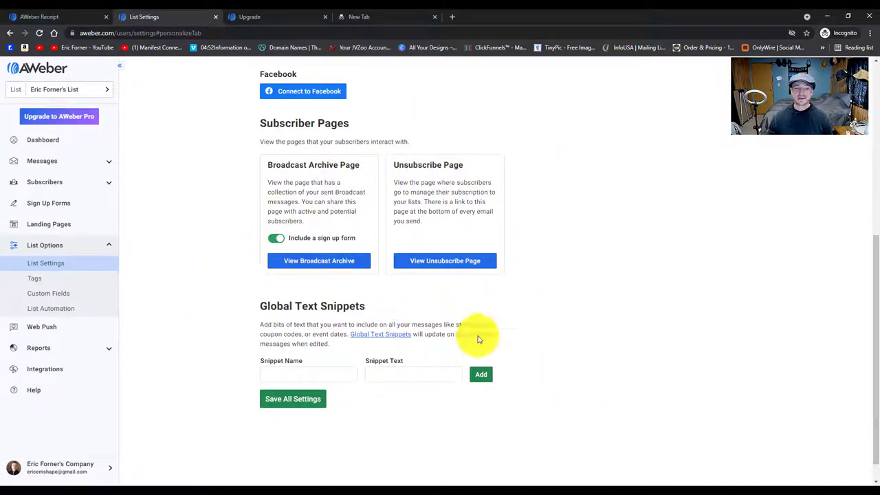
scroll(378, 360, "up", 5)
left_click(172, 146)
scroll(385, 194, "up", 1)
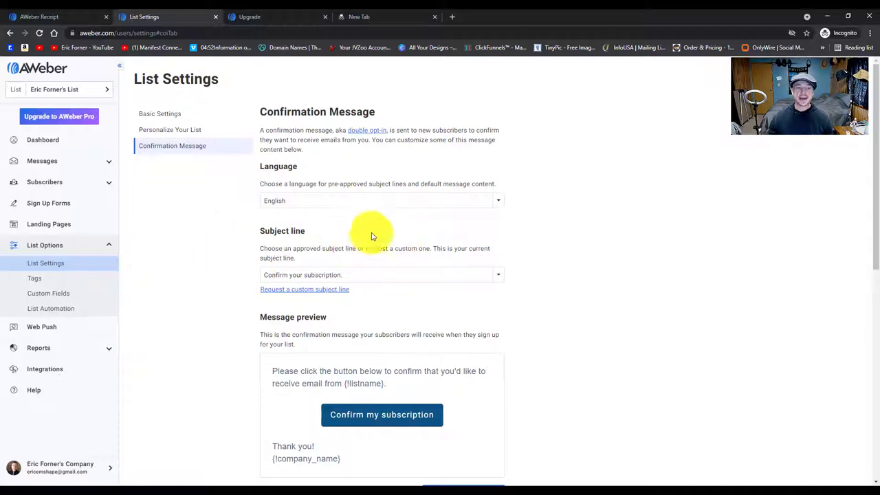
Set the confirmation subject line to "{!firstname_fix} Confirm your subscription" and look over the message preview and confirmation options
left_click(366, 275)
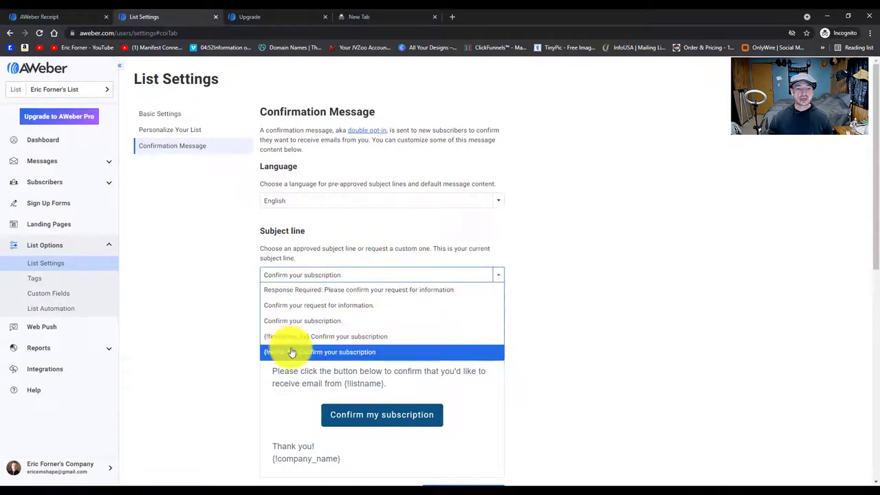
left_click(370, 338)
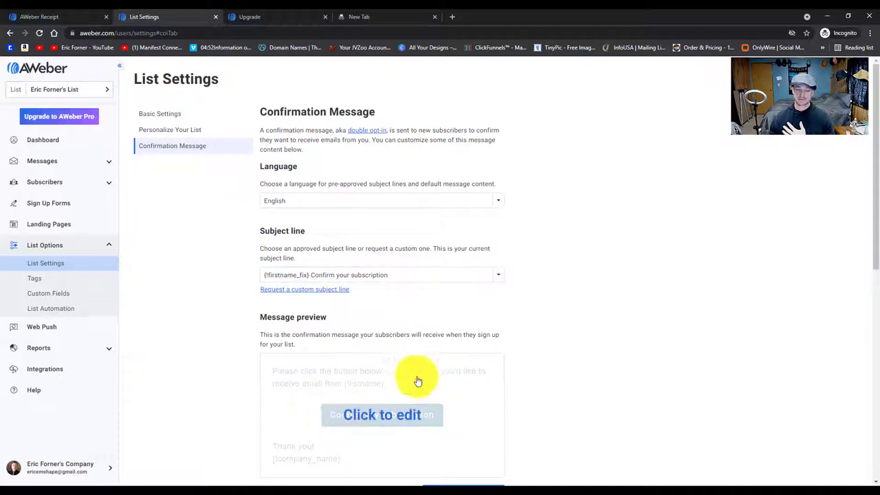
scroll(393, 413, "down", 1)
scroll(393, 413, "down", 2)
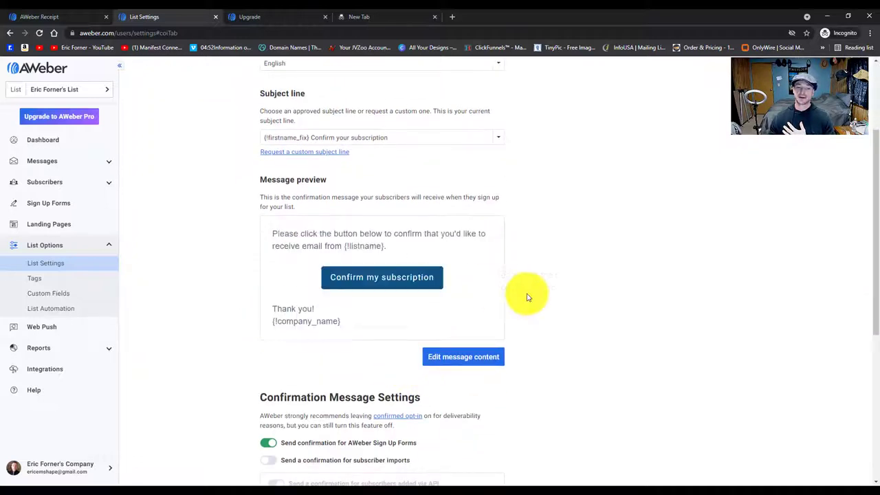
scroll(384, 274, "down", 1)
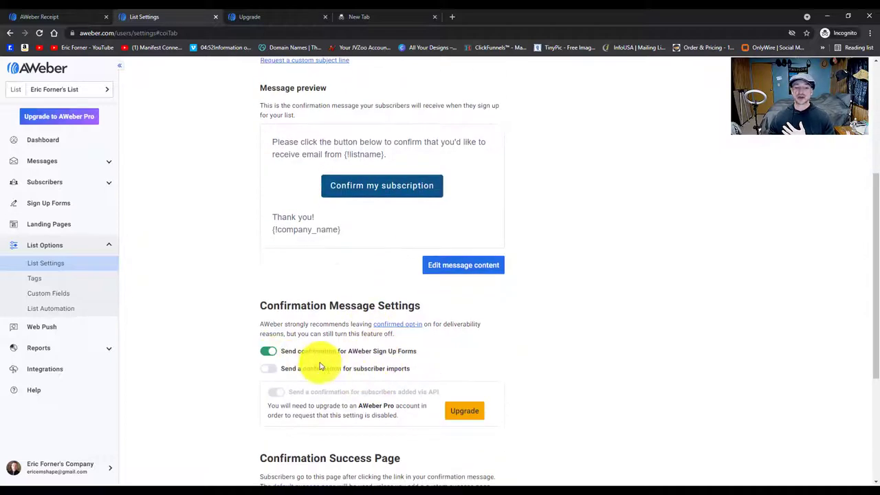
scroll(353, 328, "up", 2)
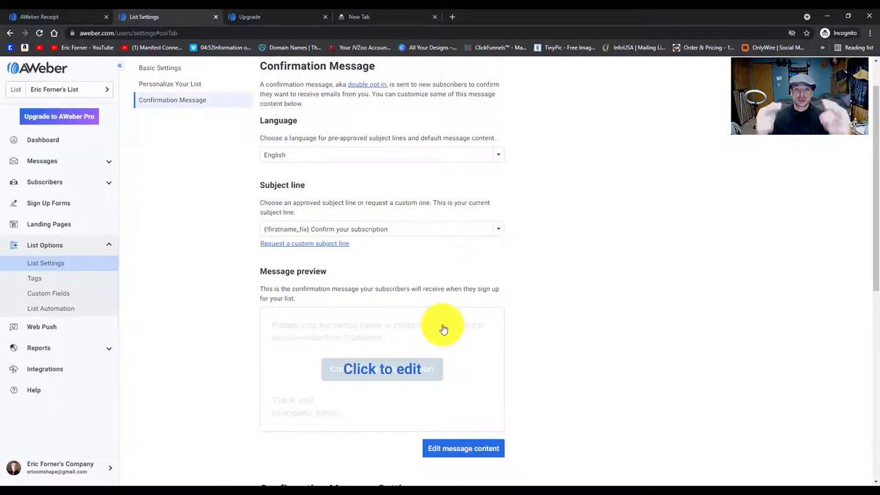
scroll(599, 371, "down", 1)
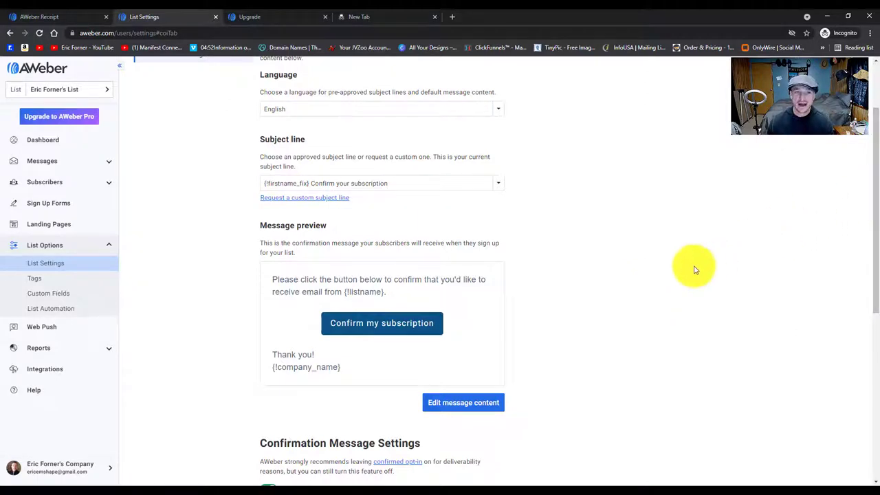
Set the confirmation message's subject line to "Confirm your request for information."
scroll(631, 262, "up", 2)
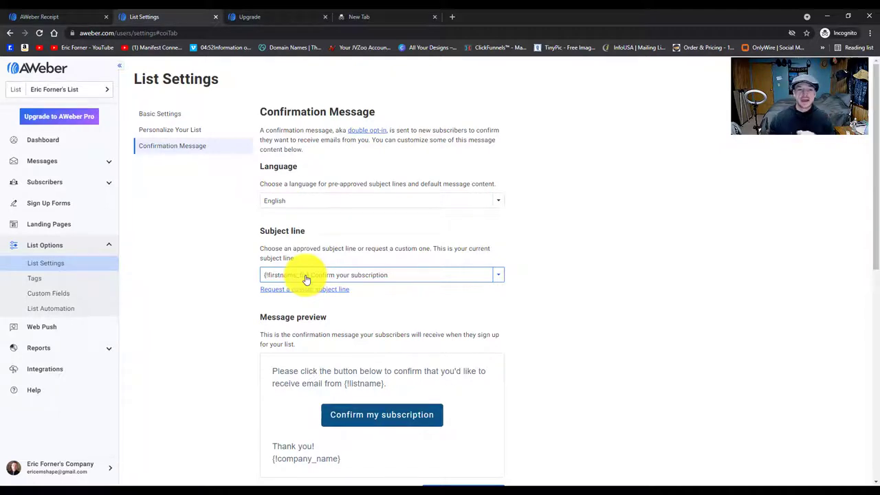
left_click(405, 275)
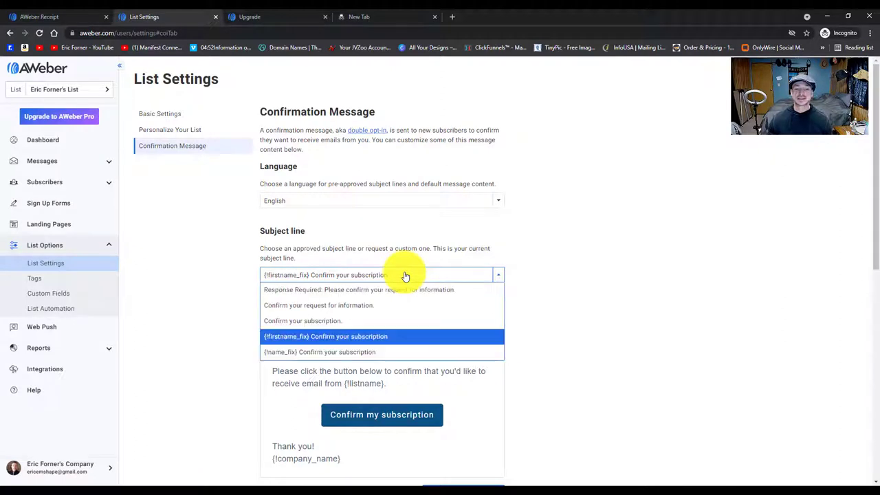
left_click(322, 307)
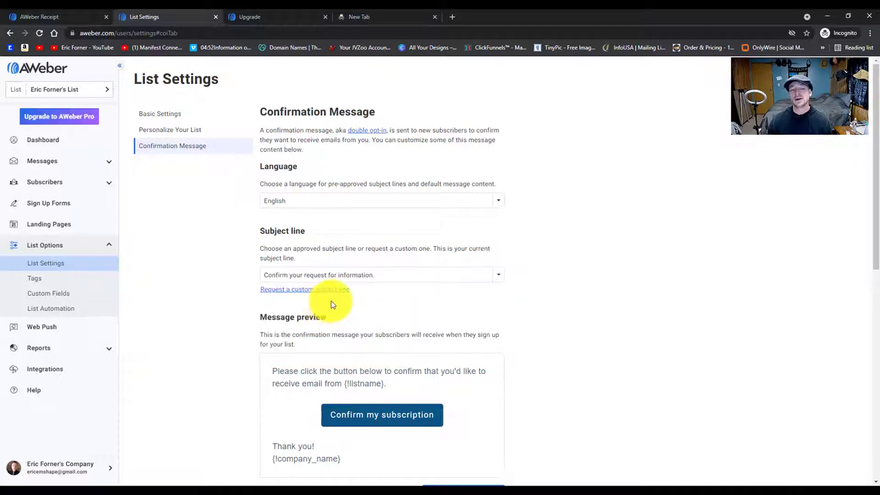
Have confirmation messages sent for both AWeber sign up forms and subscriber imports
scroll(527, 269, "down", 5)
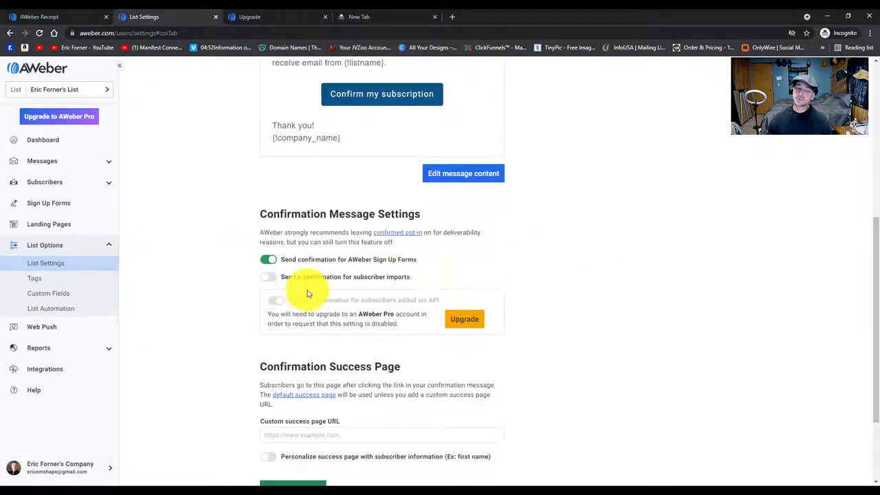
left_click(273, 265)
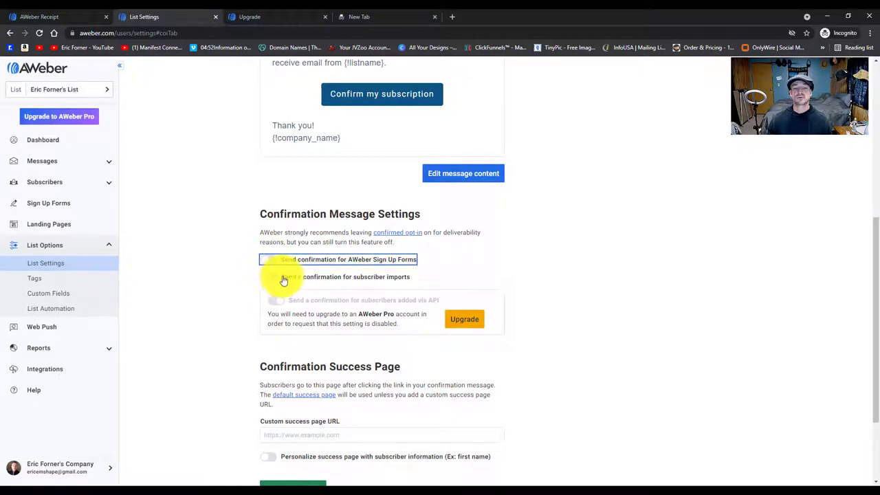
left_click(278, 278)
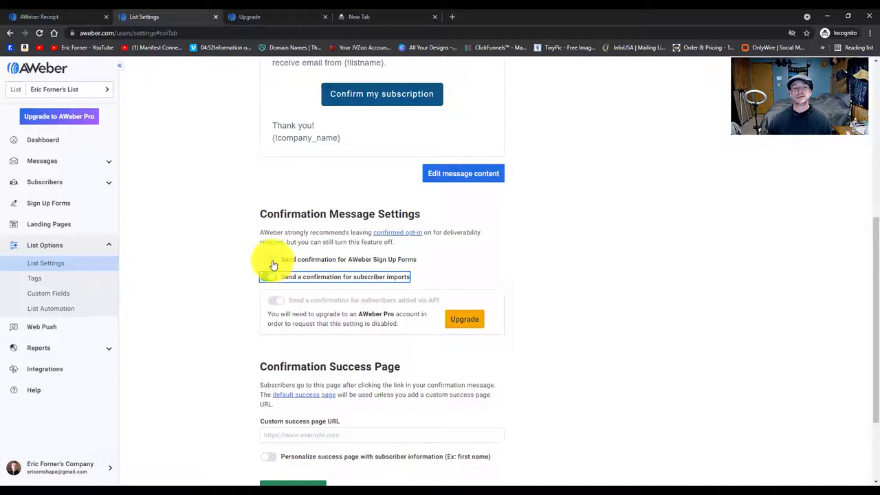
scroll(557, 278, "down", 2)
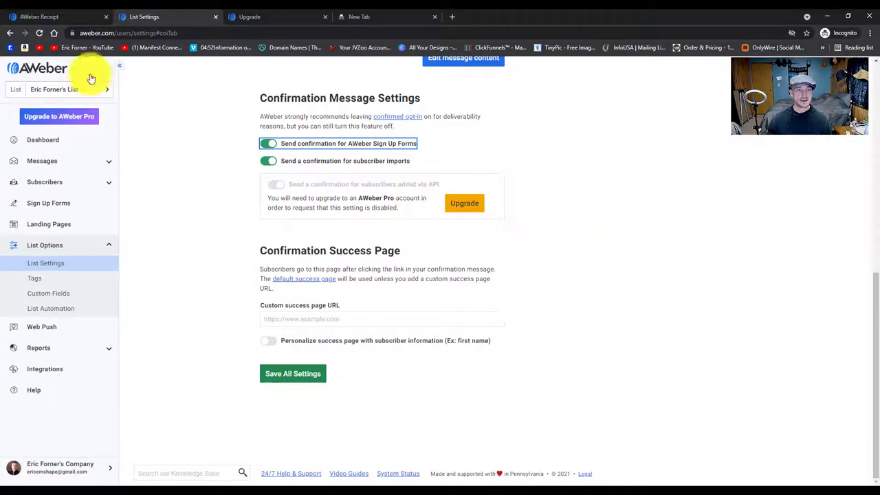
Leave the list settings and open the list's message campaigns
scroll(183, 171, "up", 7)
scroll(183, 168, "up", 1)
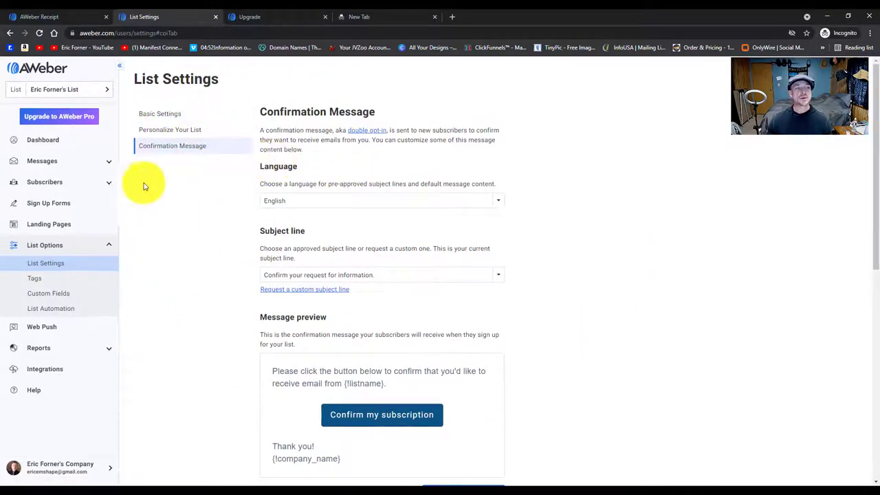
left_click(44, 163)
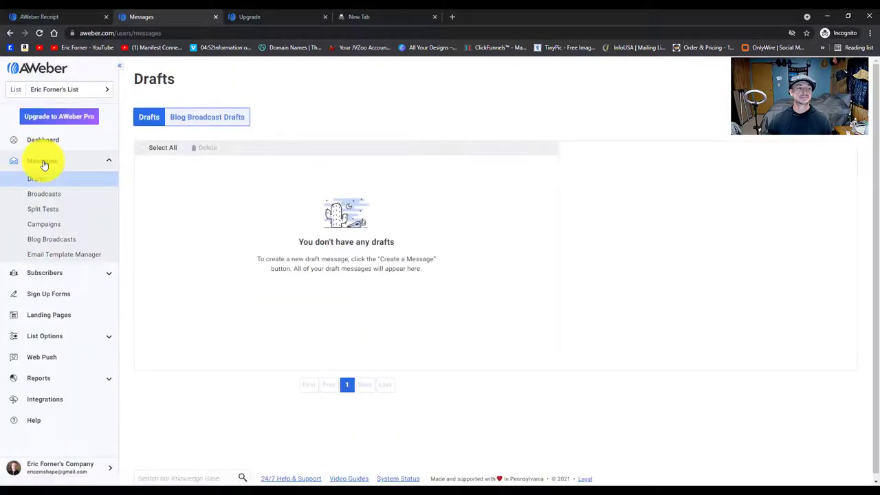
left_click(38, 228)
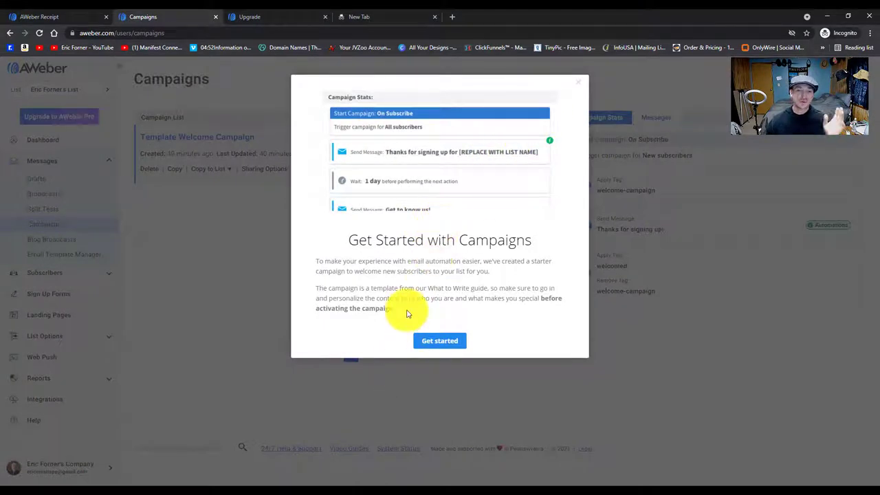
Dismiss the campaigns introduction and delete the Template Welcome Campaign
left_click(581, 82)
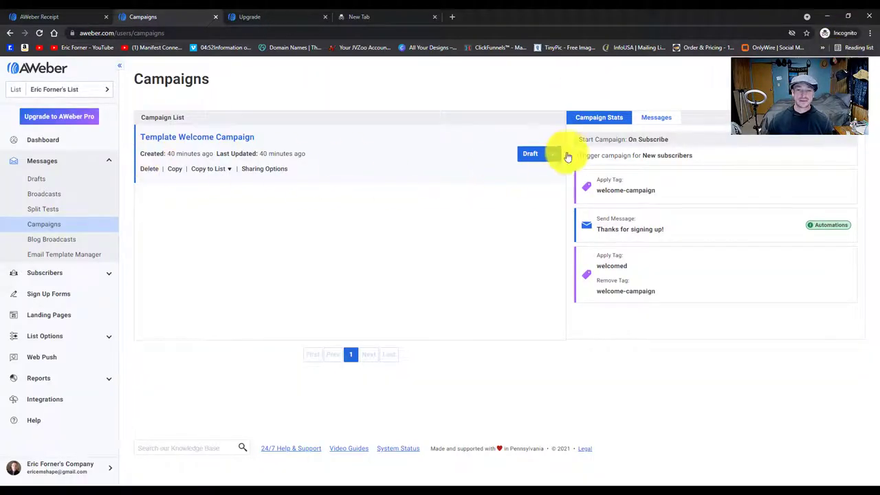
left_click(149, 170)
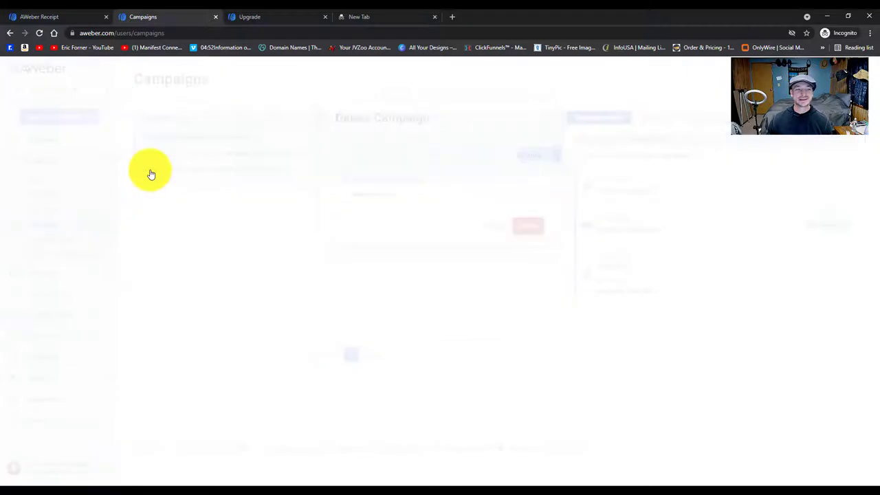
left_click(535, 229)
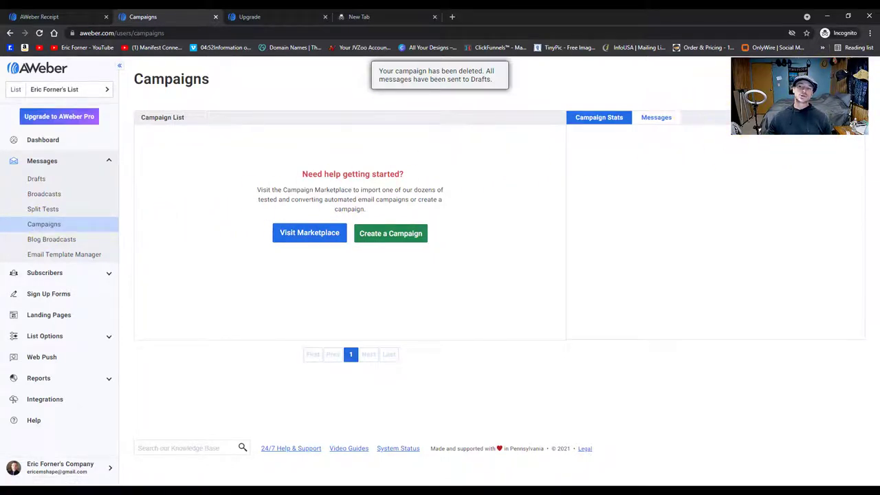
Create a blank campaign named "15 day Challenge"
left_click(390, 233)
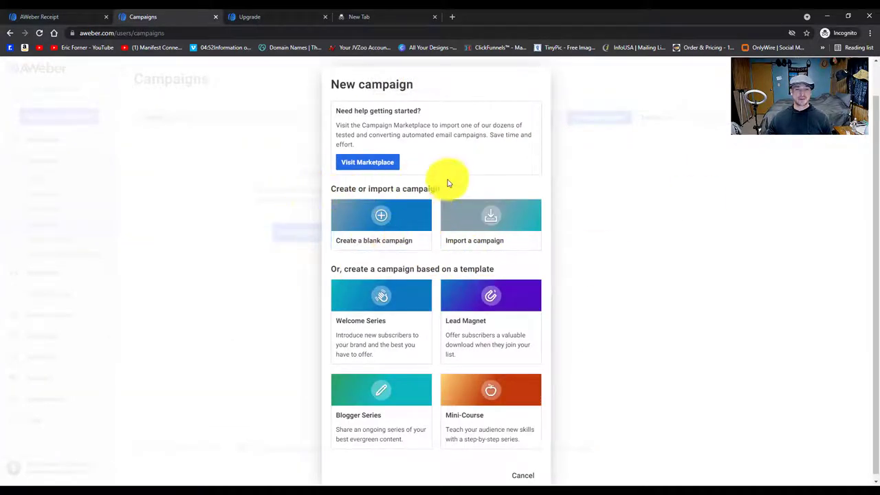
left_click(387, 217)
left_click(354, 152)
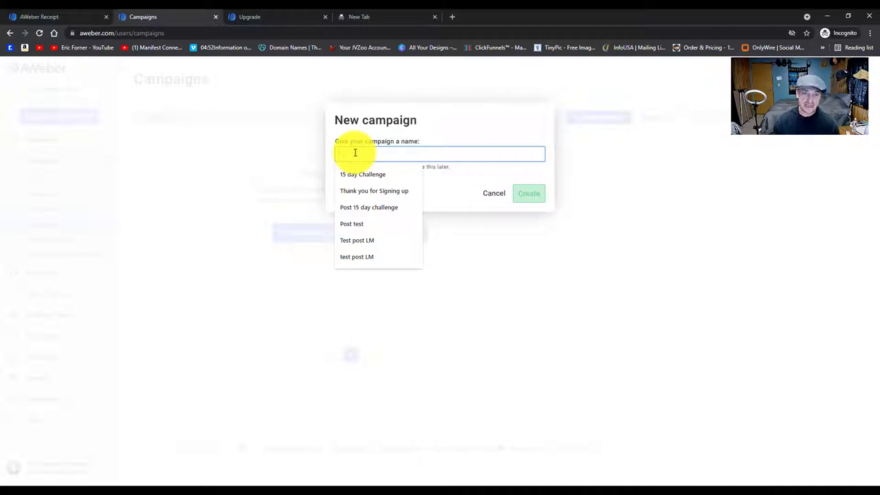
left_click(342, 174)
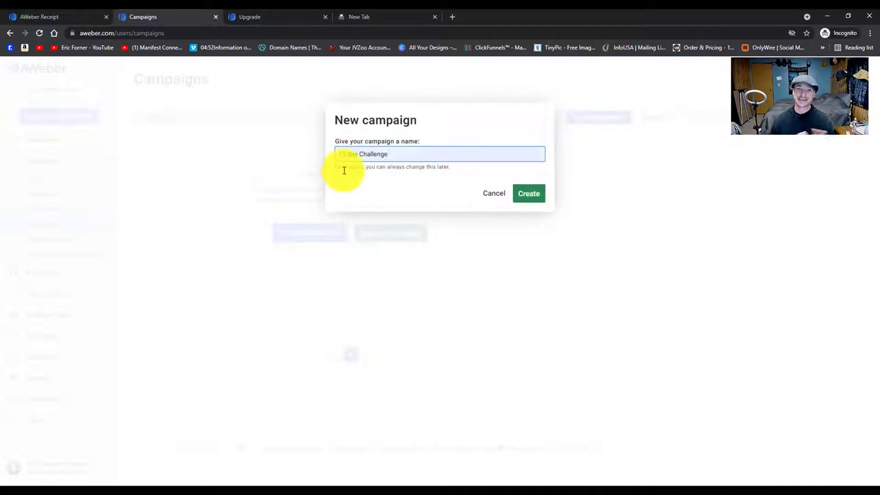
left_click(539, 195)
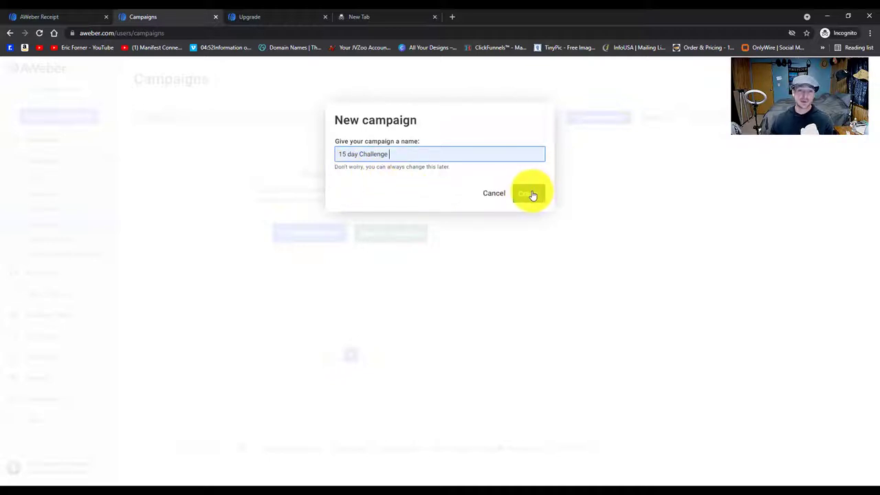
left_click(533, 195)
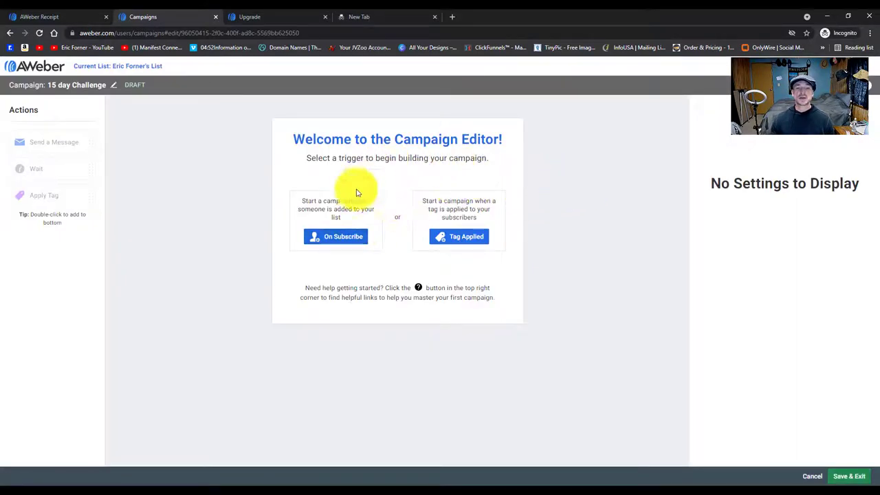
Start the campaign with the On Subscribe trigger and add a Wait action of 1 day below it
left_click(332, 241)
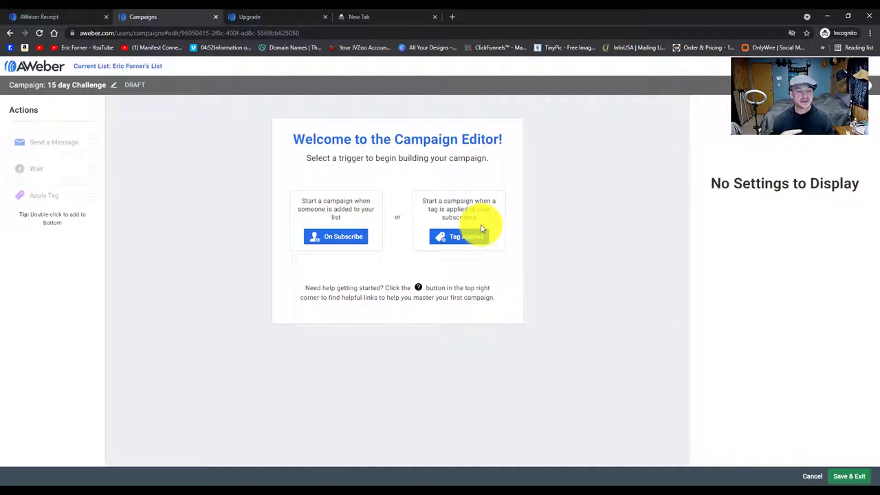
left_click(346, 243)
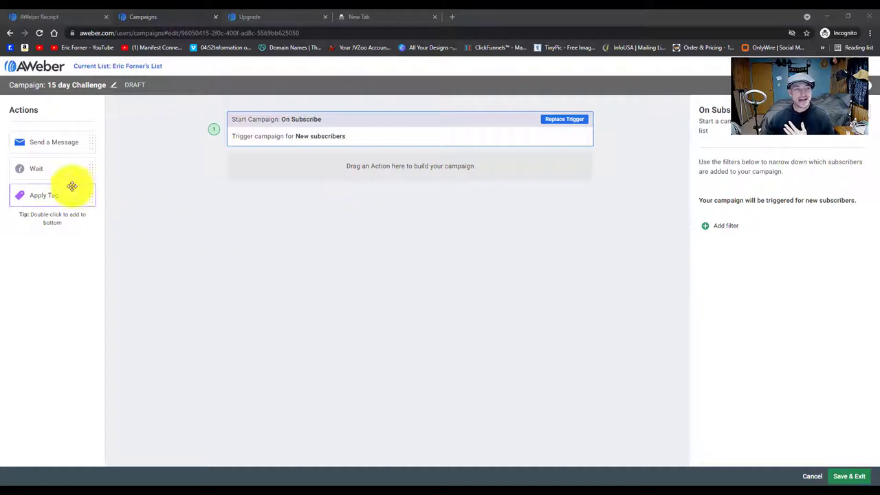
left_click_drag(53, 173, 311, 167)
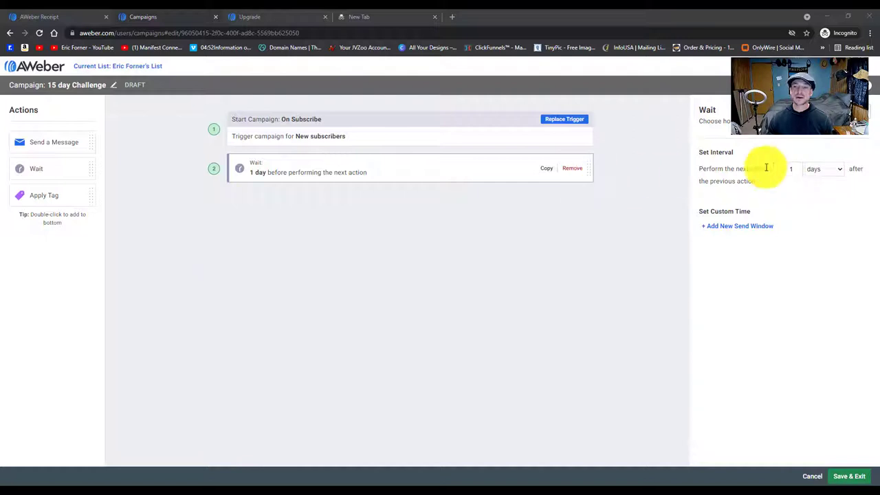
Set the campaign's Wait action to an interval of 15 minutes
left_click(793, 171)
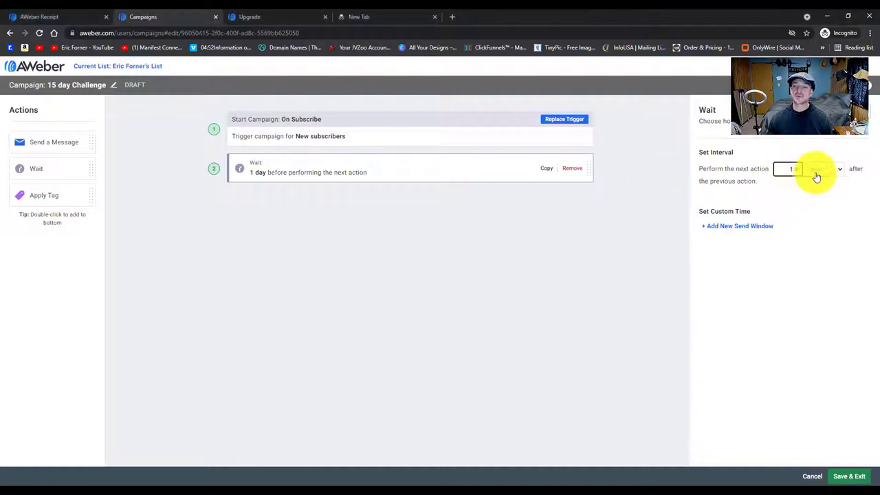
type("5")
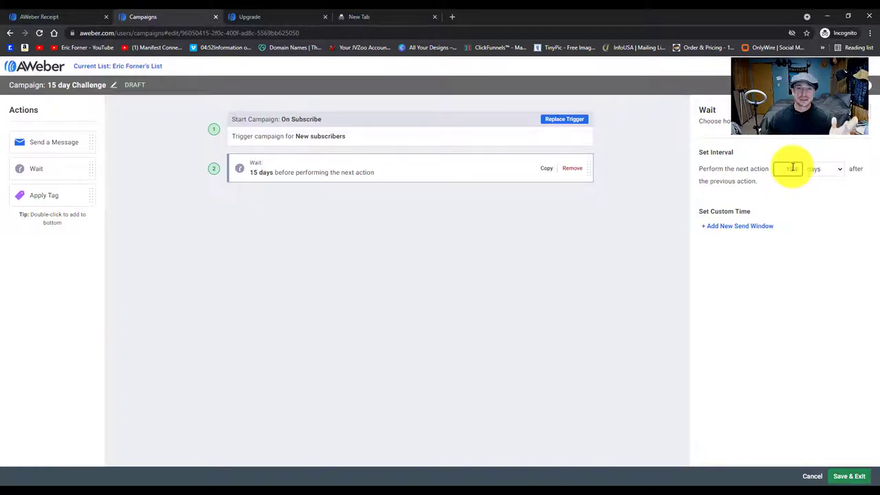
left_click(840, 173)
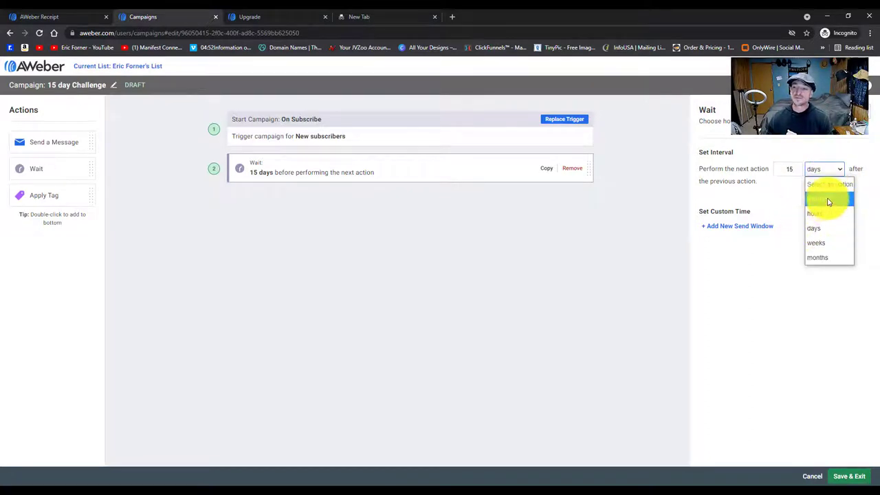
left_click(828, 200)
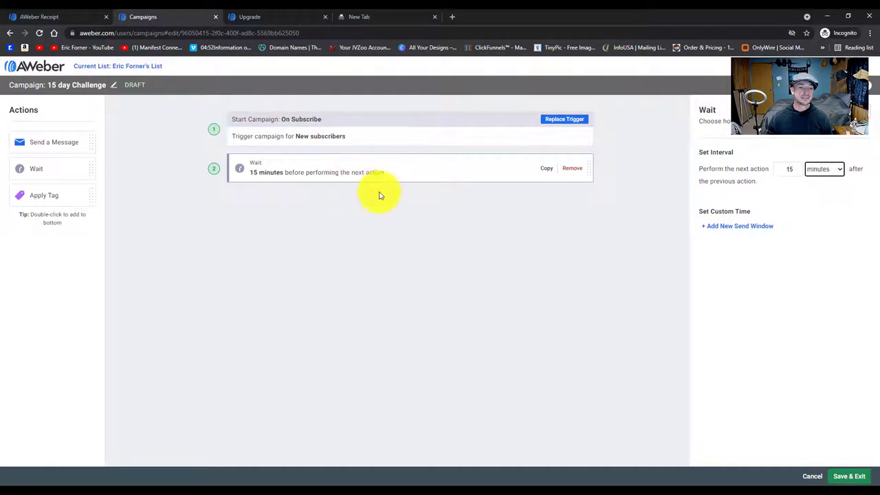
left_click(525, 190)
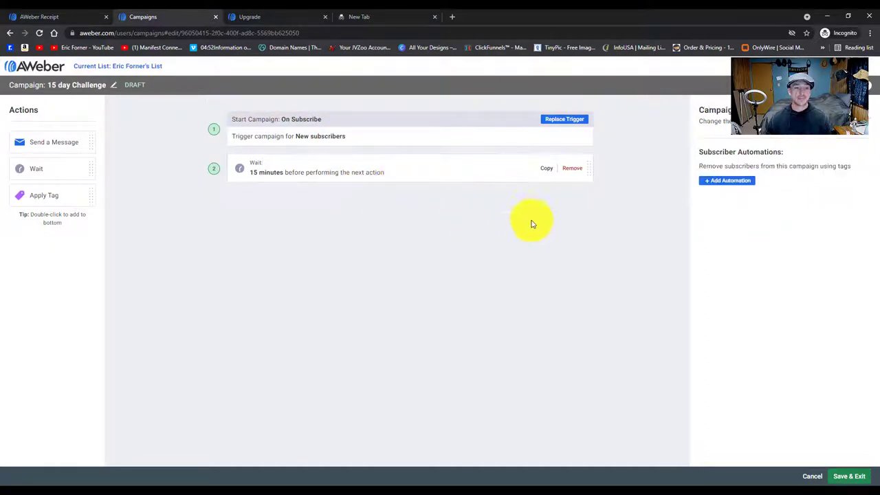
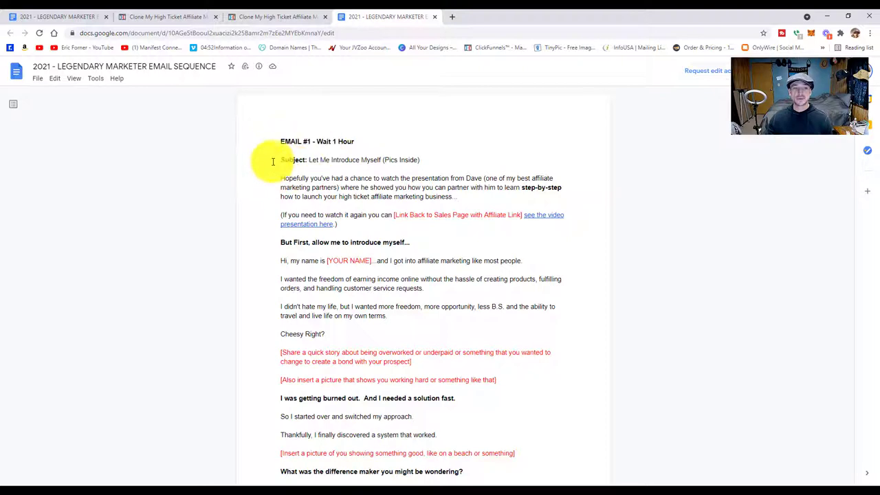
Select the EMAIL #1 text in the Google Docs email sequence, from its subject line through the two-item numbered list
left_click_drag(276, 158, 418, 289)
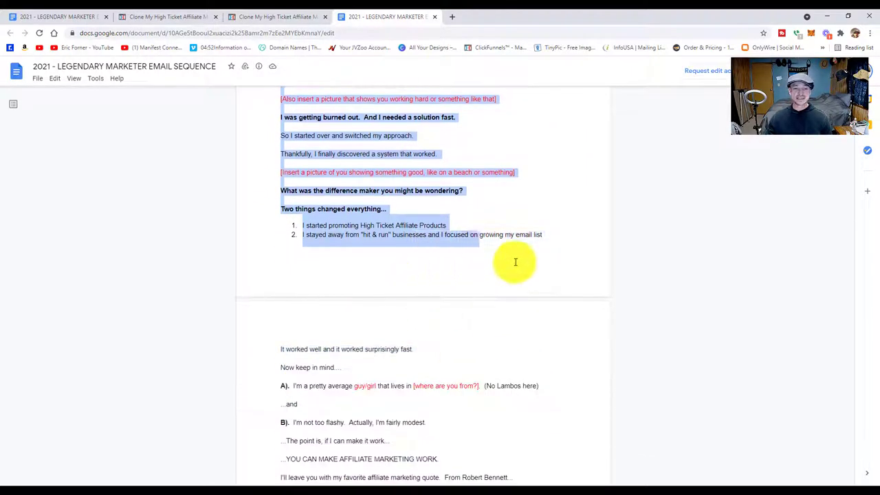
right_click(335, 174)
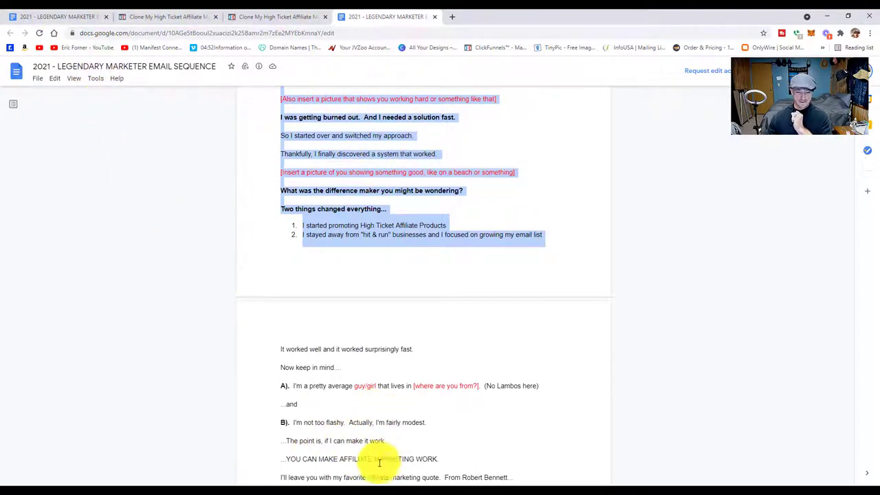
mouse_move(375, 485)
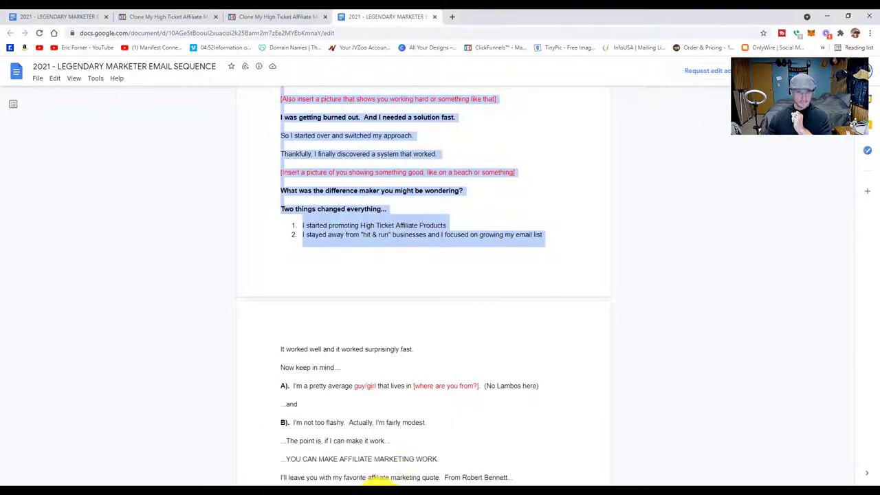
left_click(227, 15)
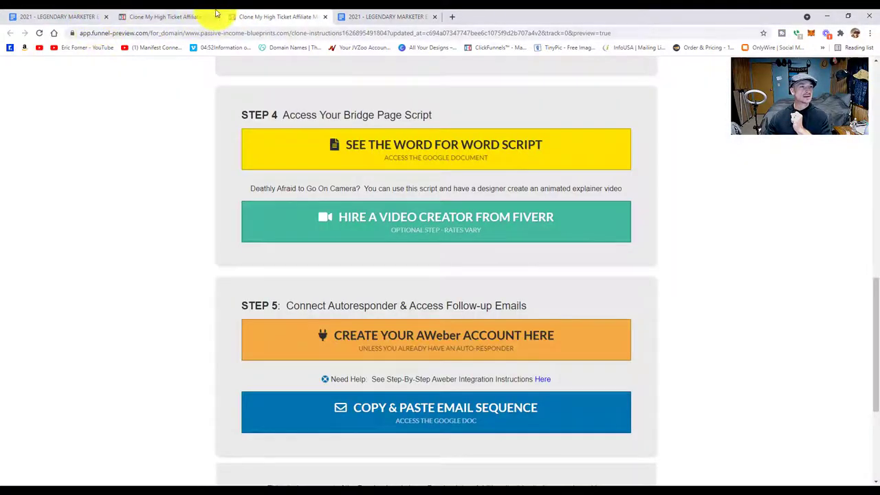
left_click(210, 16)
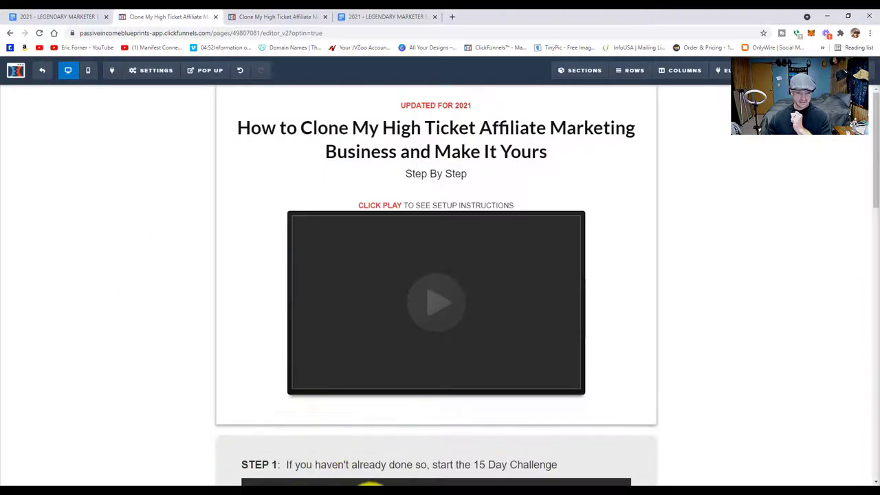
Switch to the AWeber campaign and create a message for the Send Message action with the drag-and-drop builder
mouse_move(375, 485)
left_click(324, 466)
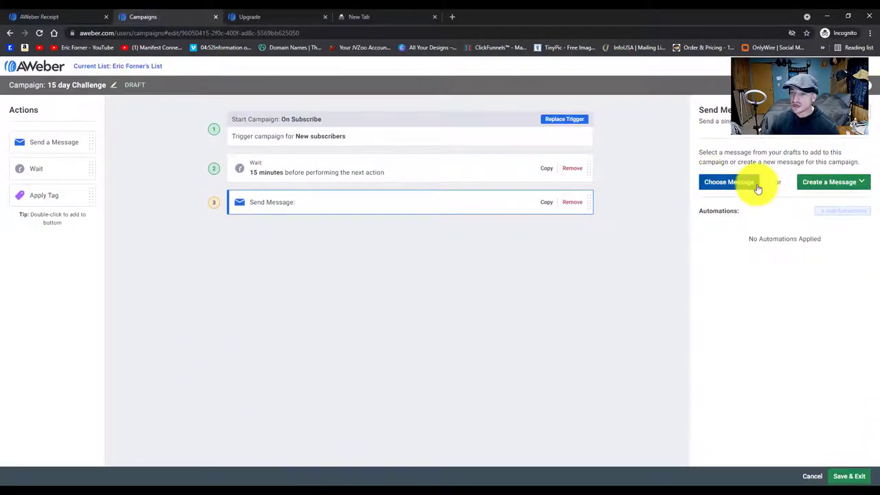
left_click(816, 184)
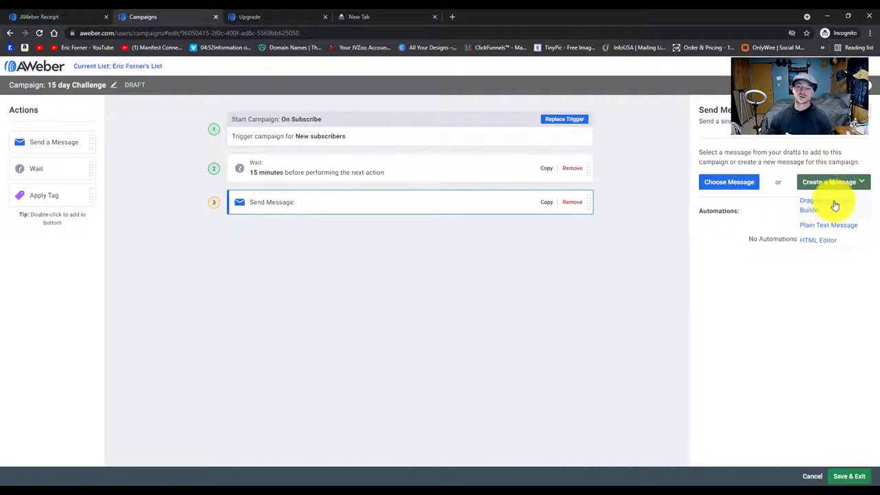
left_click(837, 205)
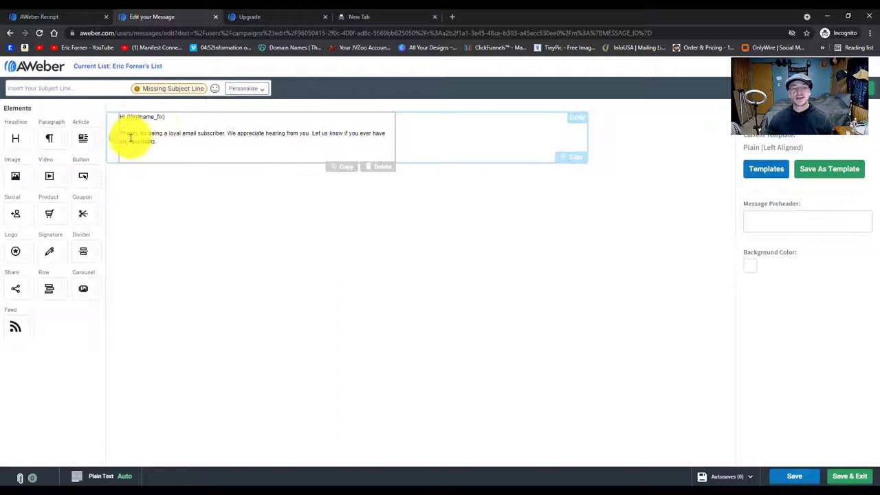
Cut the placeholder thank-you paragraph below the greeting and paste it back in the same place
left_click(185, 137)
left_click_drag(157, 141, 114, 134)
key("ctrl+c")
right_click(135, 138)
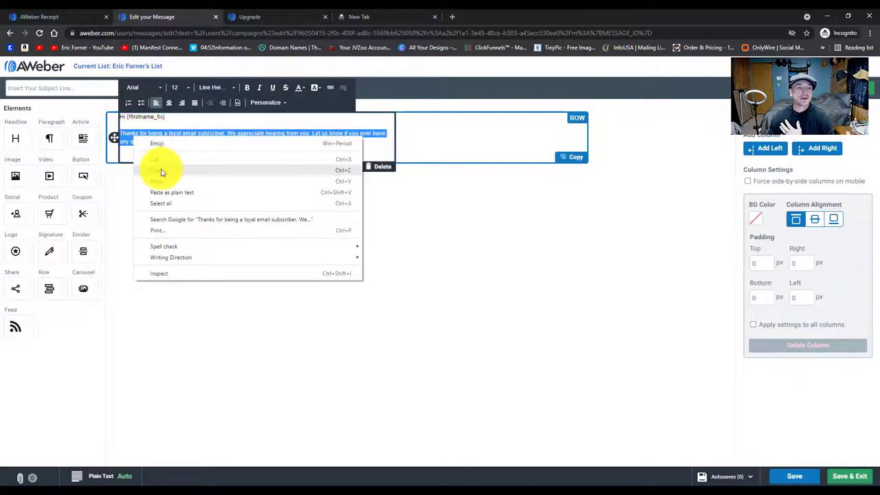
left_click(163, 165)
right_click(135, 137)
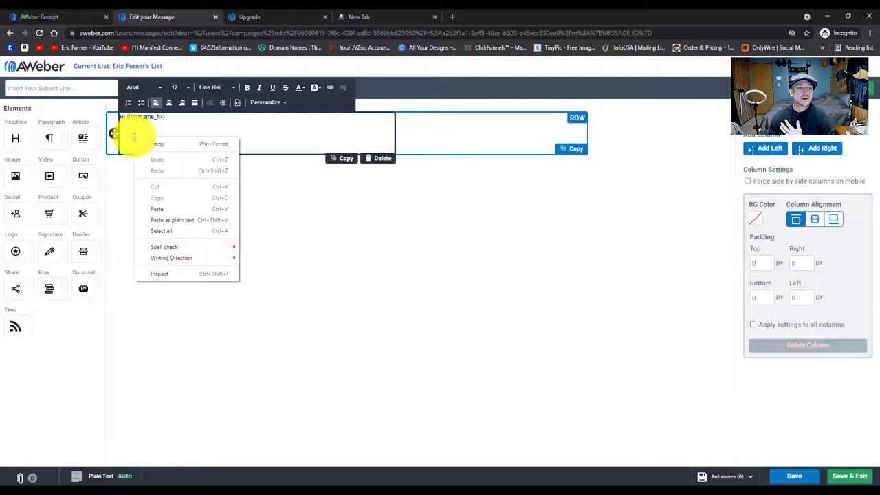
left_click(157, 207)
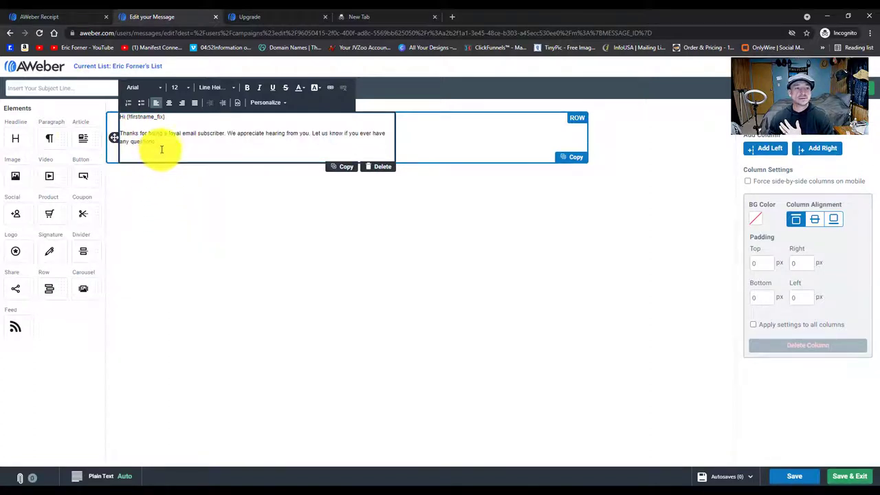
Remove the placeholder thank-you paragraph from the message body, leaving the first-name greeting
left_click_drag(161, 147, 79, 129)
key("ctrl+x")
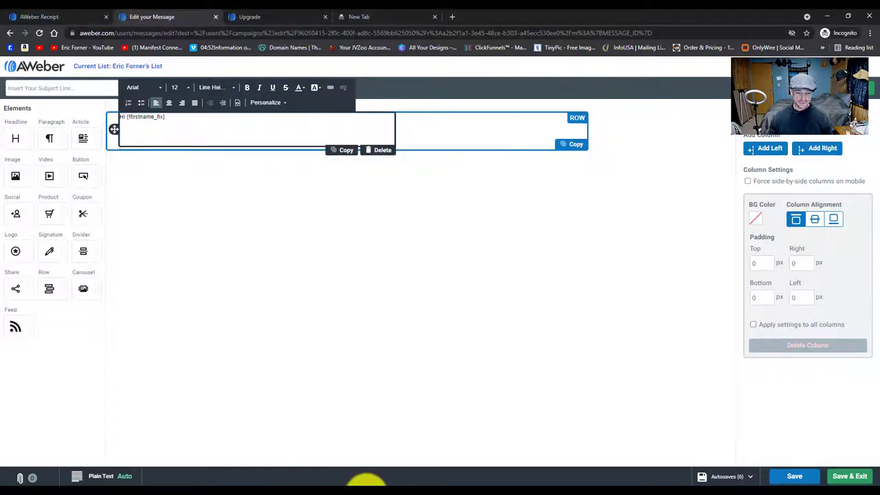
Switch to the Google Docs email sequence and copy the selected EMAIL #1 text
mouse_move(368, 482)
left_click(379, 464)
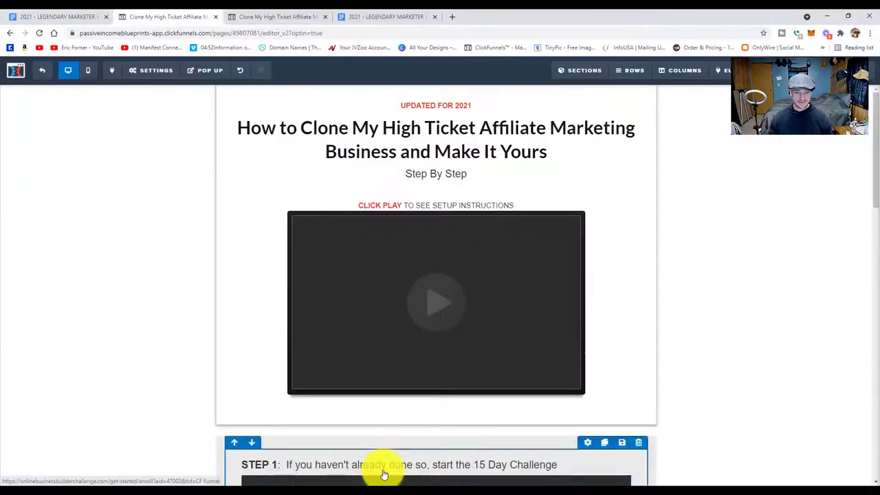
left_click(392, 18)
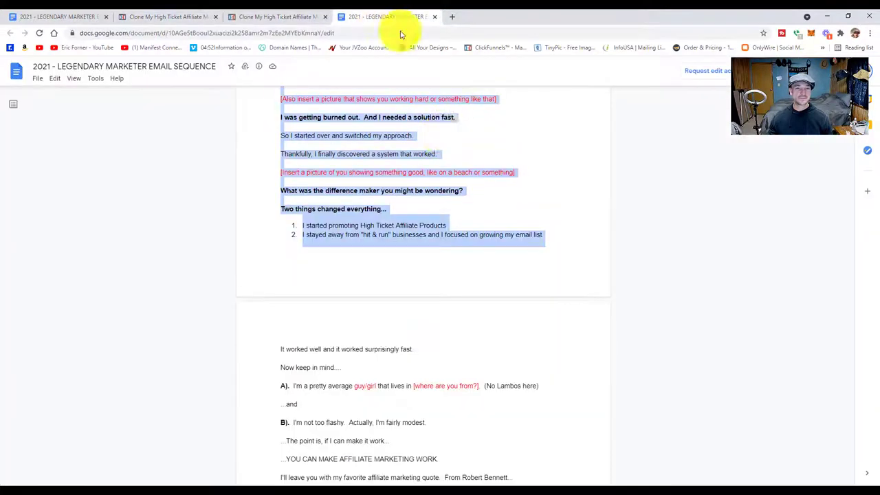
right_click(413, 177)
left_click(442, 182)
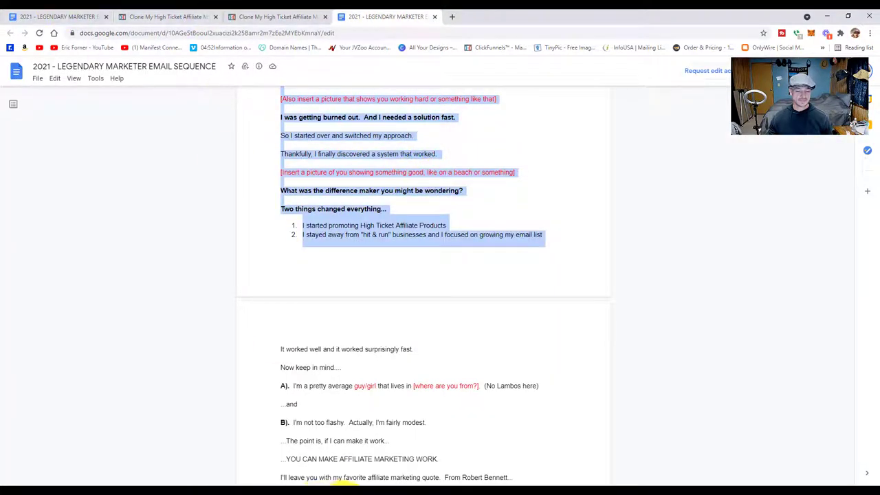
Return to the AWeber message, paste the copied email text below the first-name greeting, and review it
mouse_move(364, 483)
left_click(337, 467)
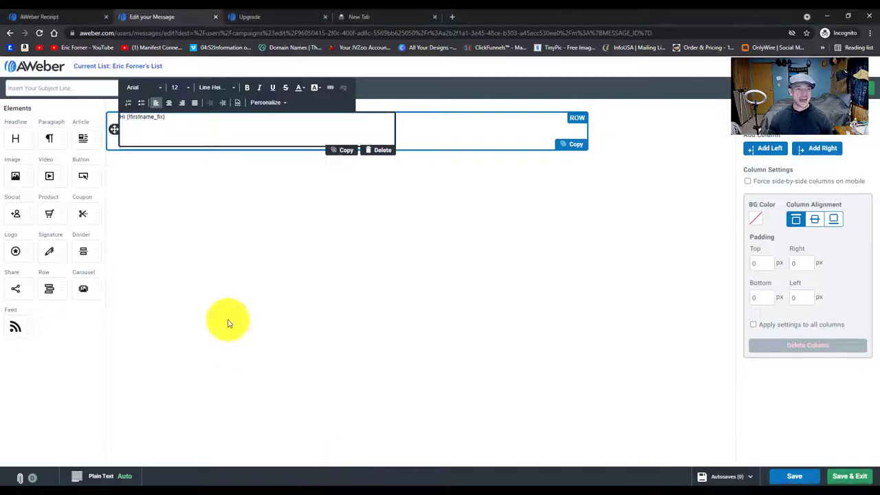
left_click(126, 131)
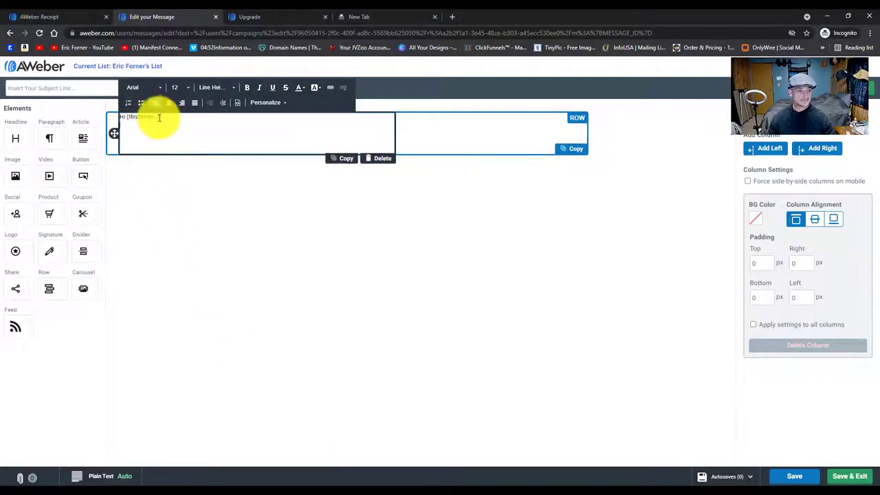
right_click(137, 131)
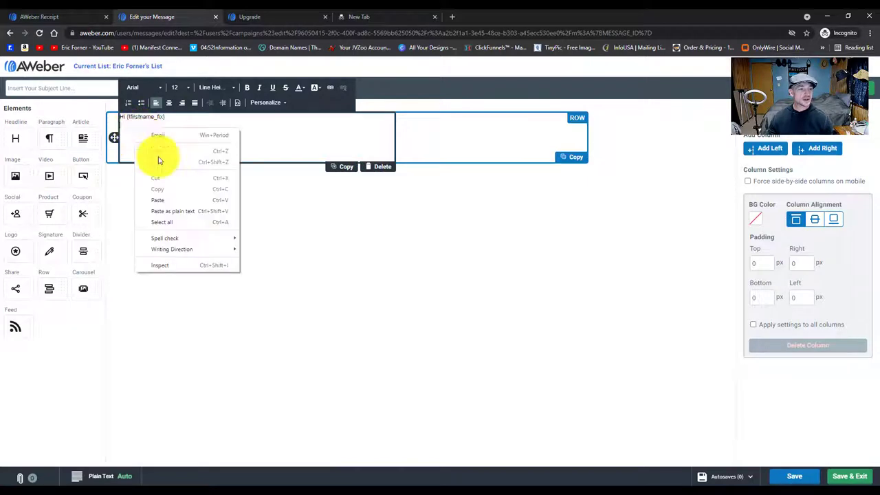
left_click(157, 199)
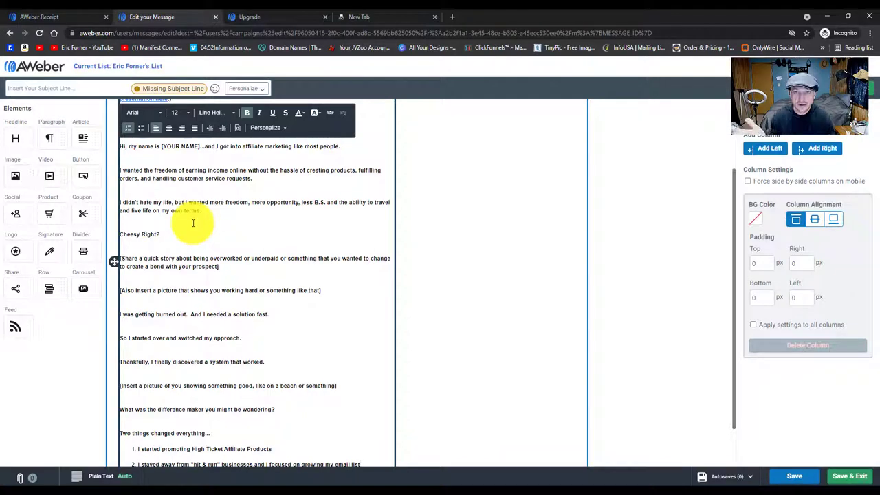
scroll(208, 278, "down", 1)
scroll(207, 278, "down", 1)
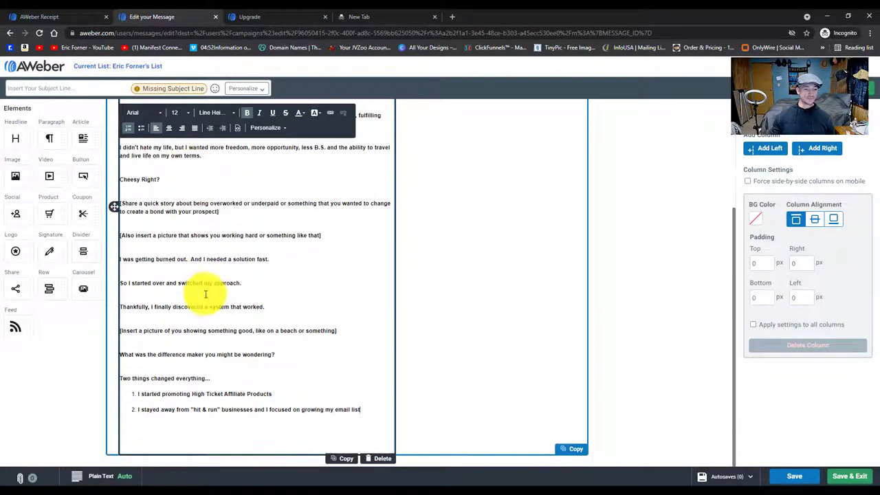
scroll(204, 290, "up", 5)
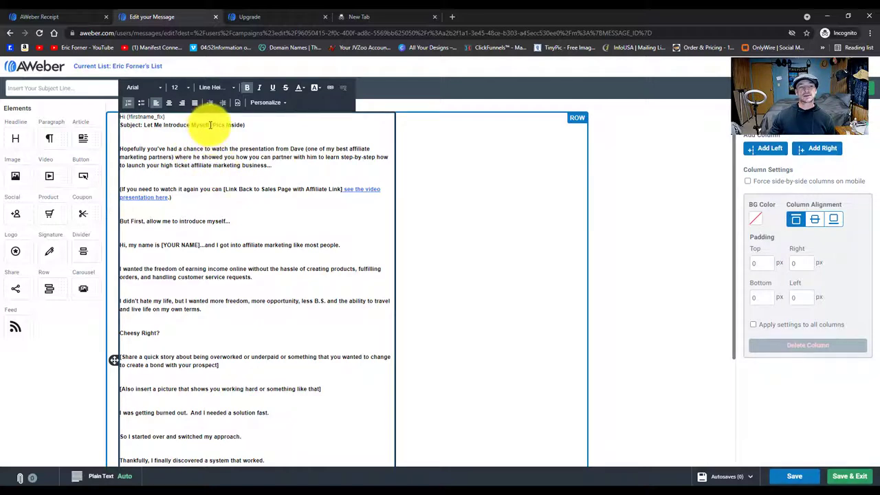
Copy "Let Me Introduce Myself" from the message body into the message's subject line
left_click_drag(209, 124, 144, 124)
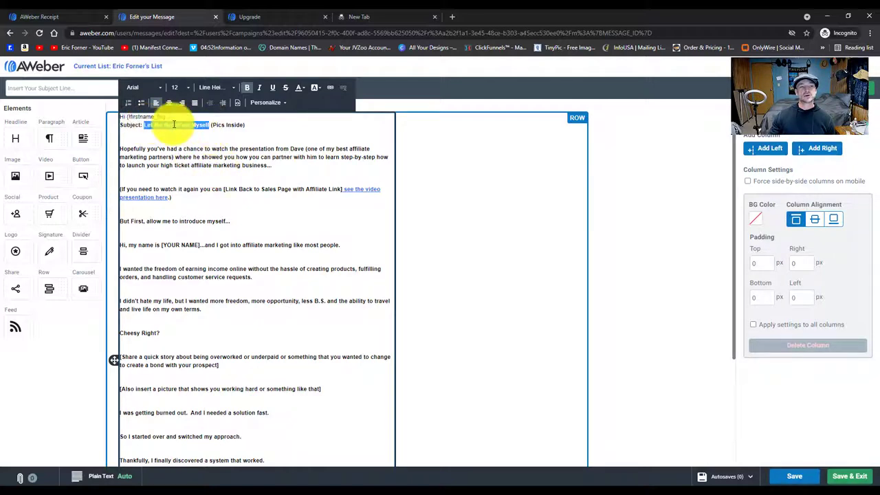
right_click(174, 124)
left_click(197, 152)
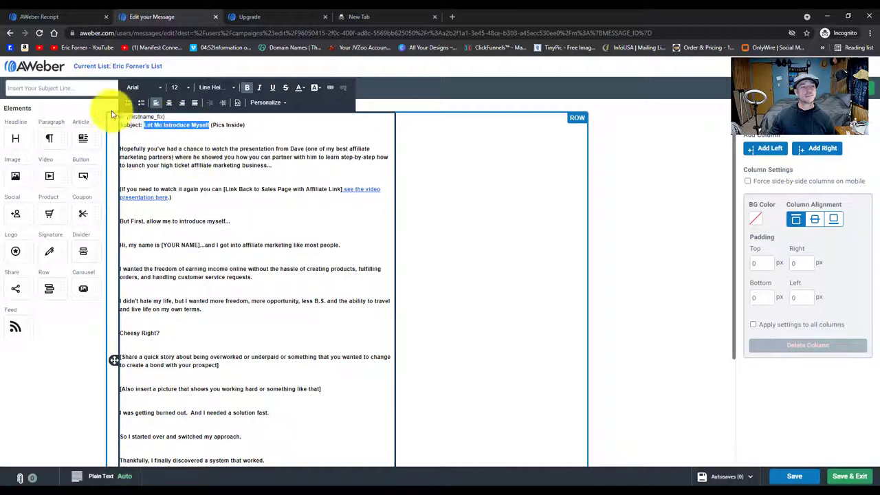
left_click(60, 89)
right_click(59, 89)
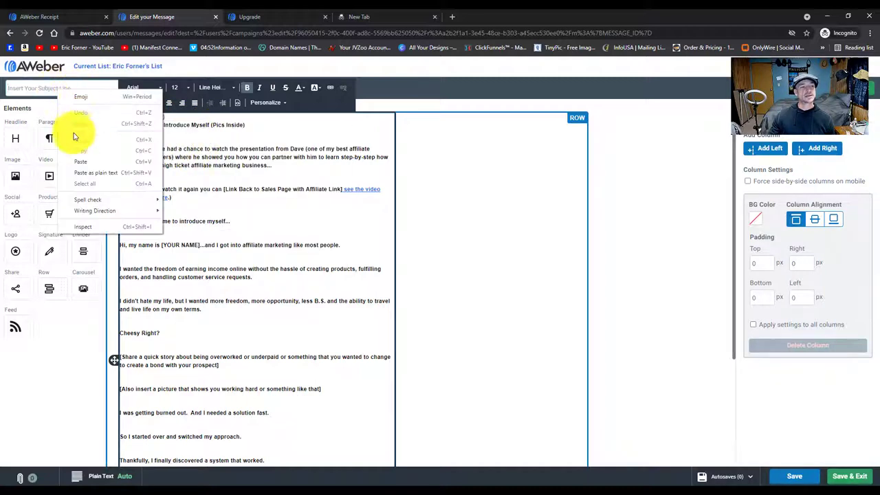
left_click(80, 162)
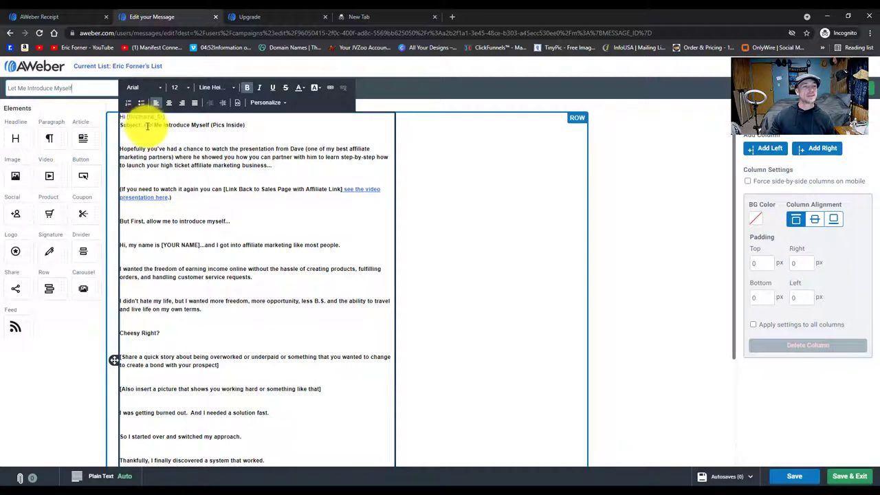
Delete the "Subject:" label from the pasted text in the message body
left_click_drag(140, 124, 119, 125)
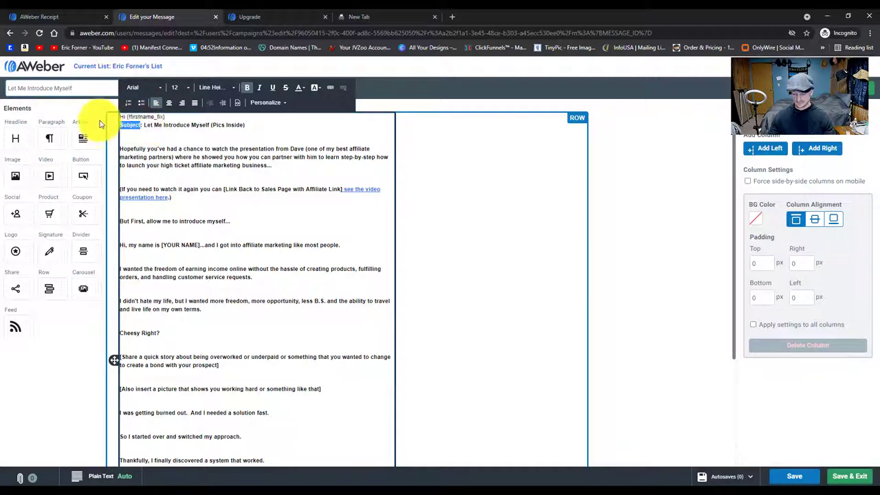
key("BackSpace")
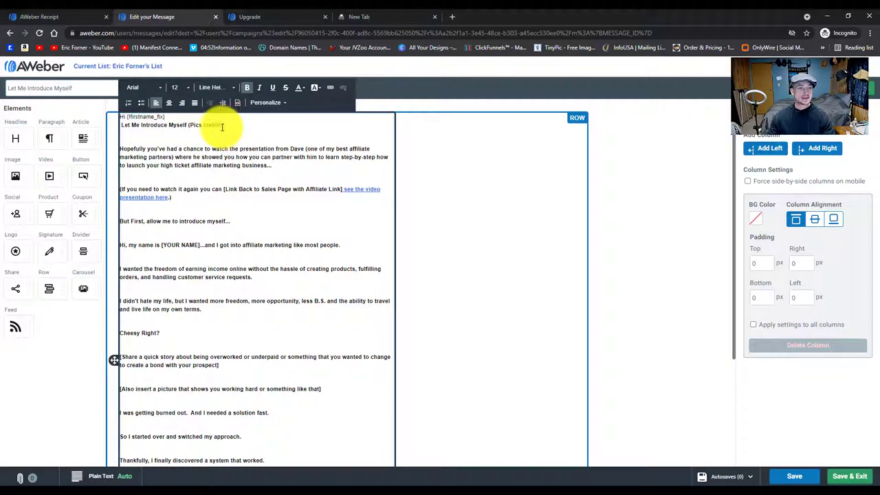
Copy "(Pics Inside)" from the message body and paste it at the end of the message's subject line
left_click_drag(231, 124, 189, 124)
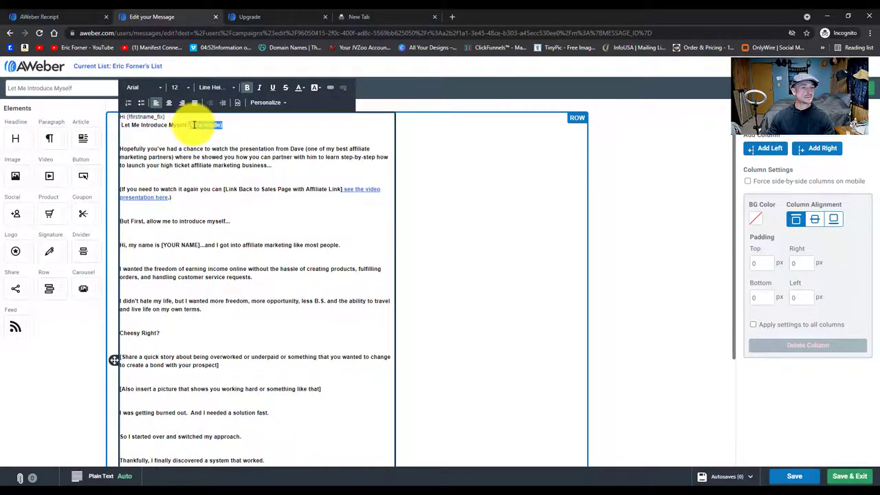
right_click(195, 125)
left_click(215, 158)
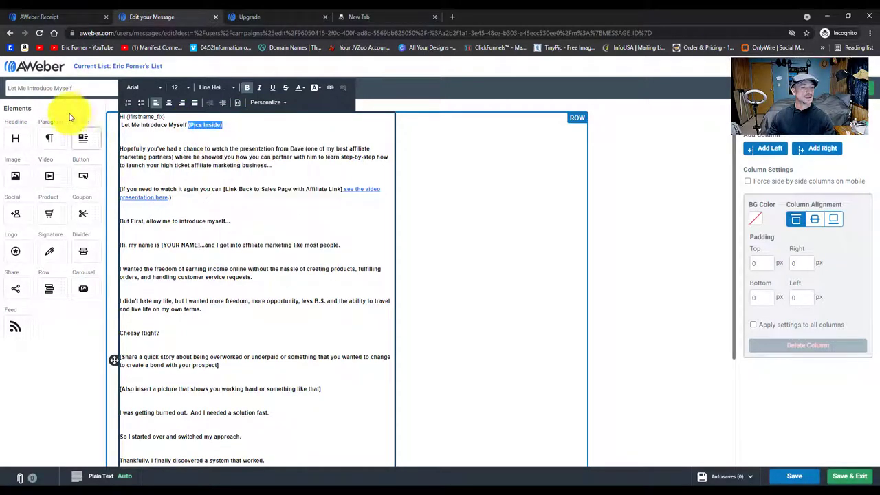
right_click(96, 89)
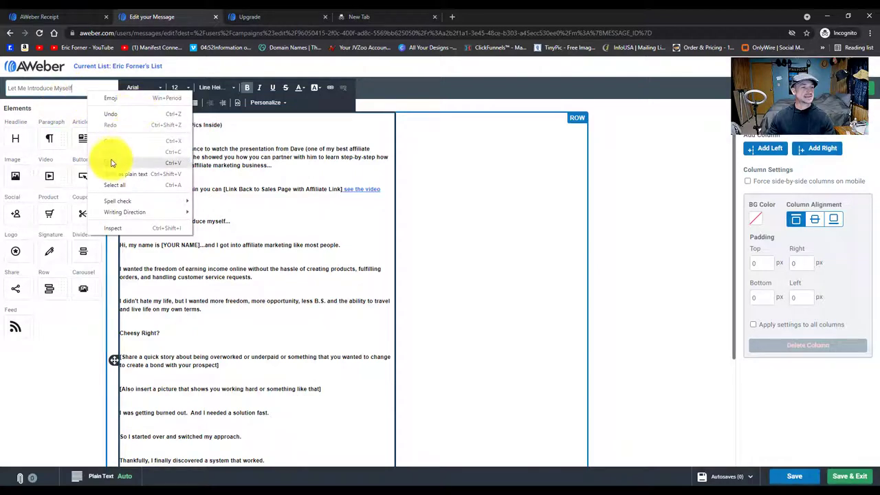
left_click(112, 162)
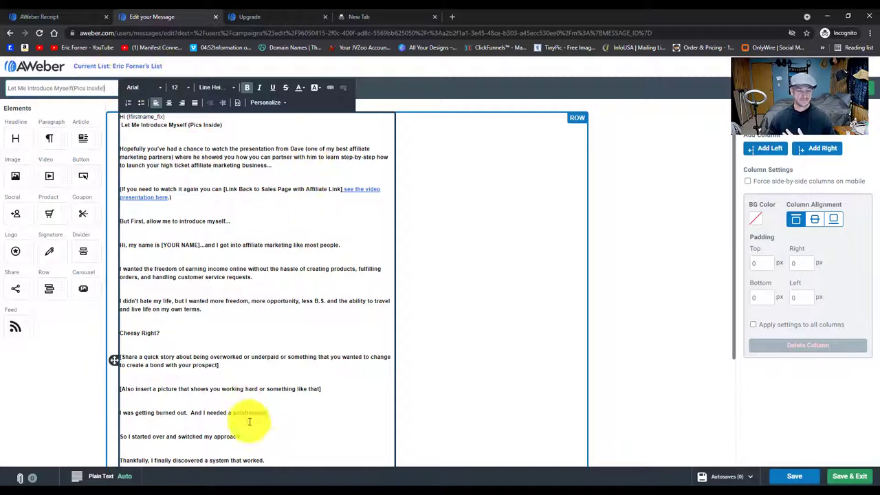
Compare the Email #1 text in the Google Docs sequence with the pasted body of the AWeber message
mouse_move(375, 486)
left_click(387, 464)
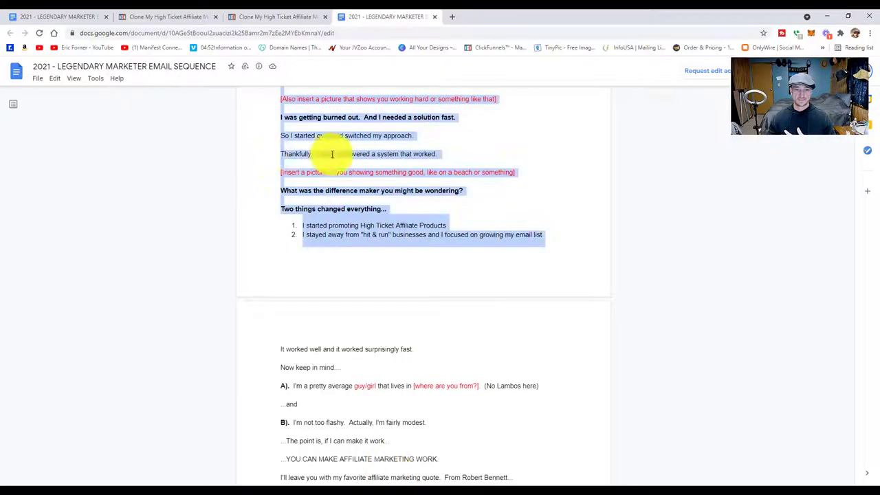
left_click(656, 171)
scroll(570, 190, "up", 2)
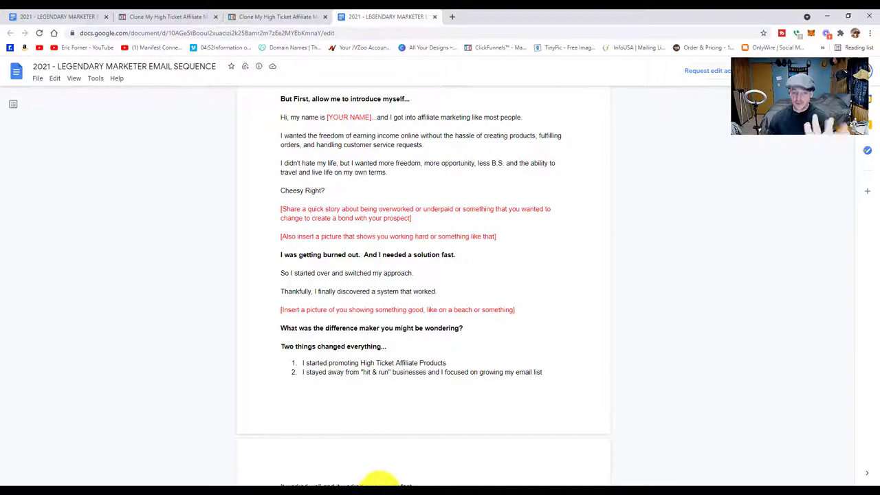
mouse_move(371, 483)
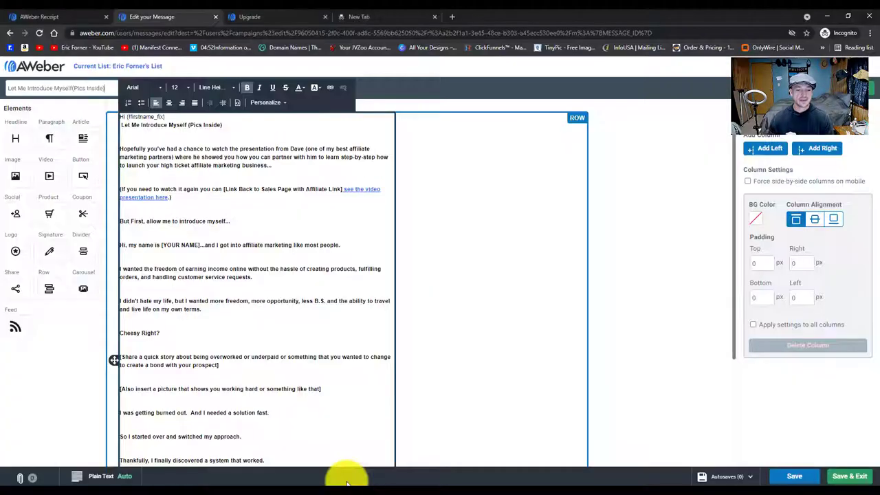
left_click(347, 472)
scroll(353, 333, "down", 2)
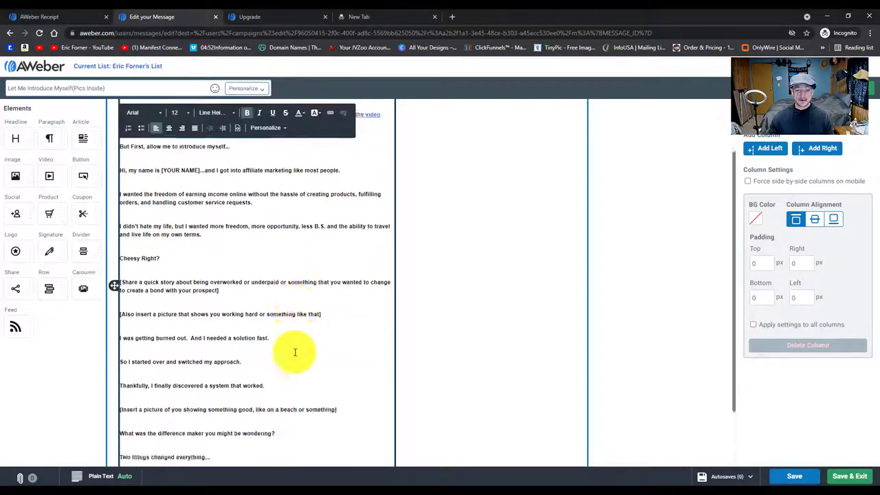
scroll(275, 295, "up", 2)
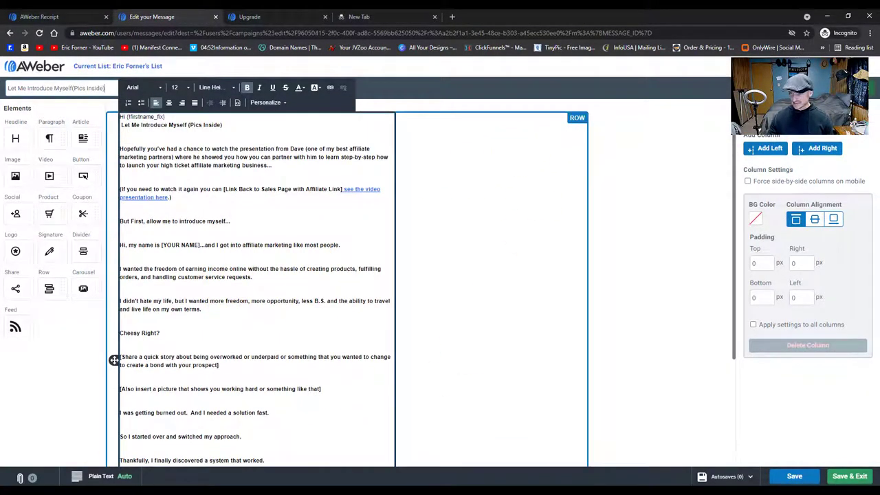
Preview the message and send a test copy, filling in the recipient's email address and the personalization name
left_click(875, 87)
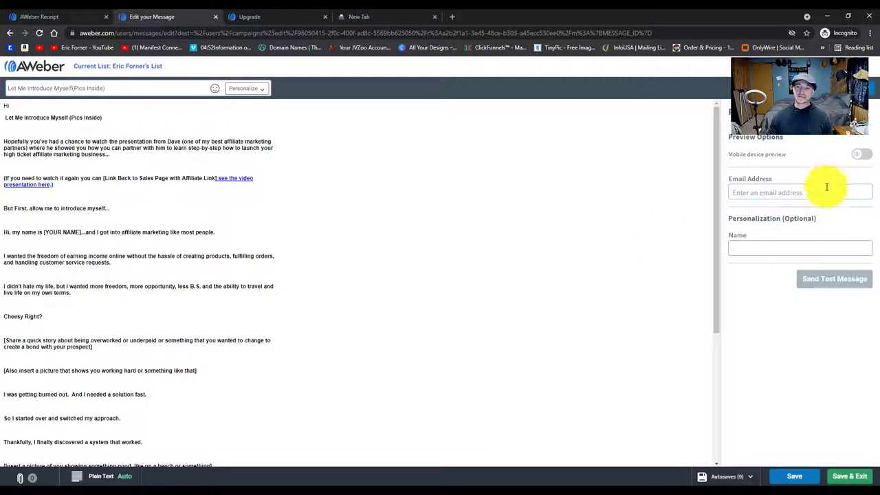
left_click(805, 191)
left_click(775, 215)
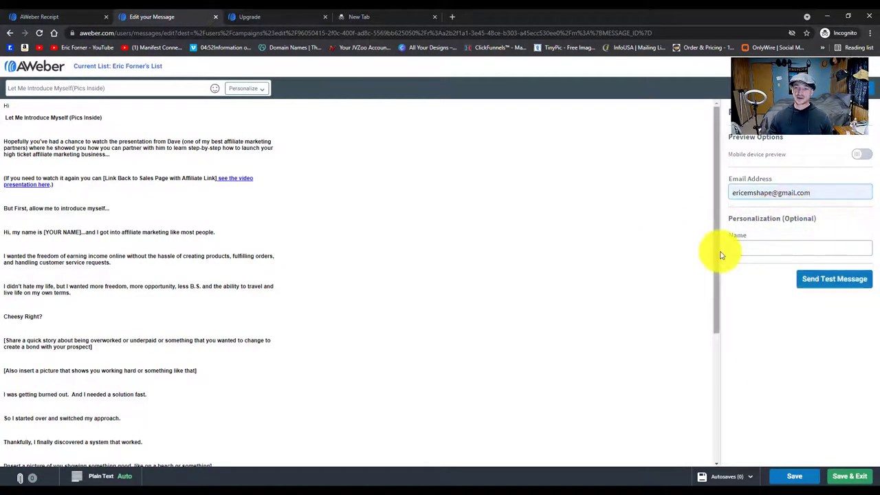
left_click(742, 247)
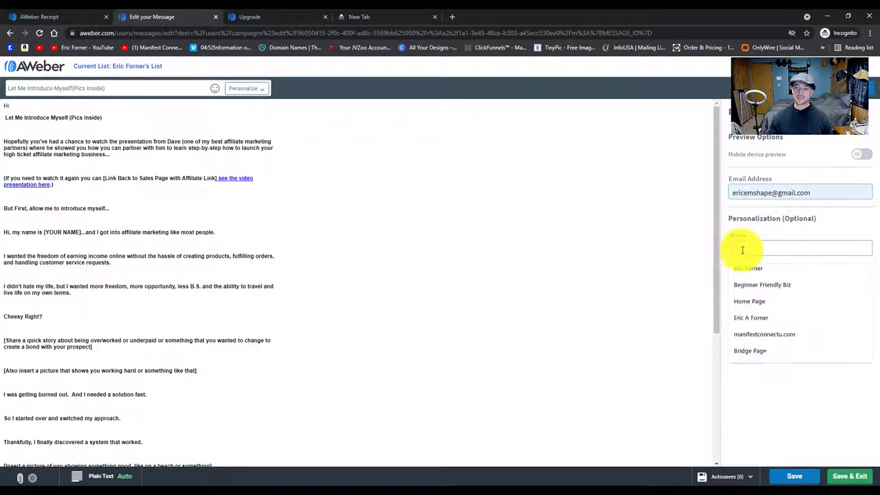
left_click(801, 269)
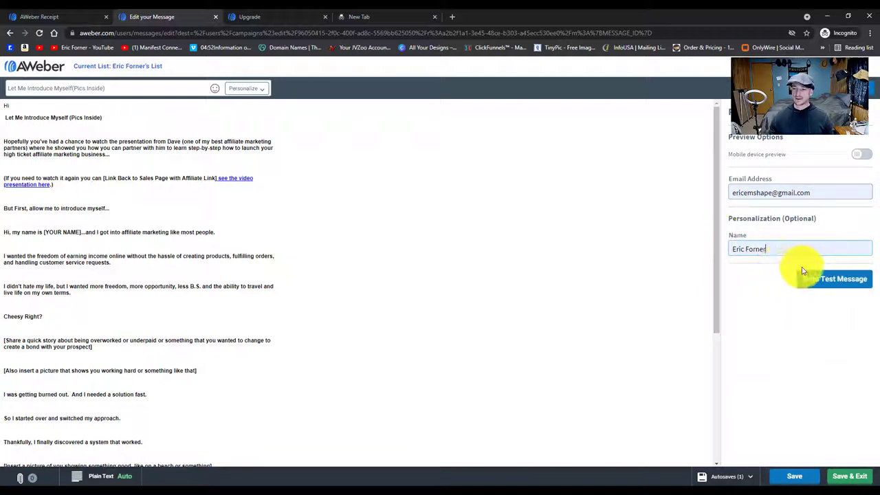
left_click(849, 280)
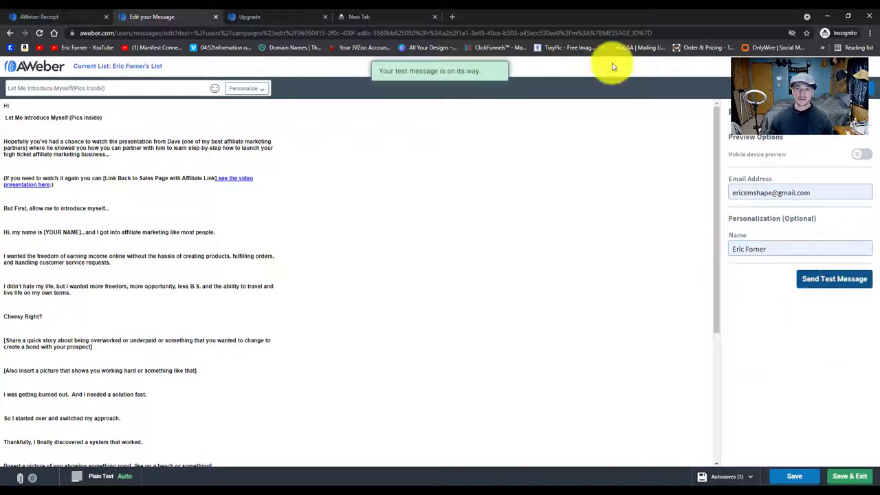
Open the Gmail inbox in a new tab, mark the received test message as safe, and read through it
mouse_move(363, 479)
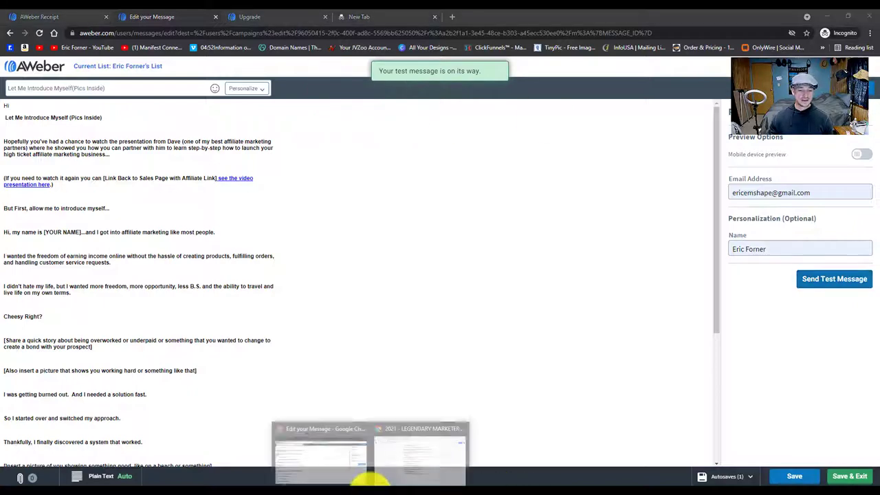
mouse_move(405, 478)
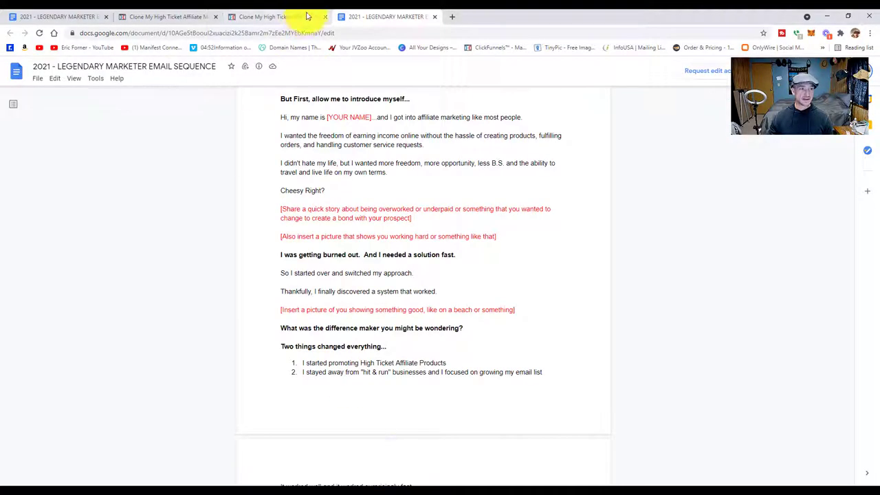
left_click(454, 14)
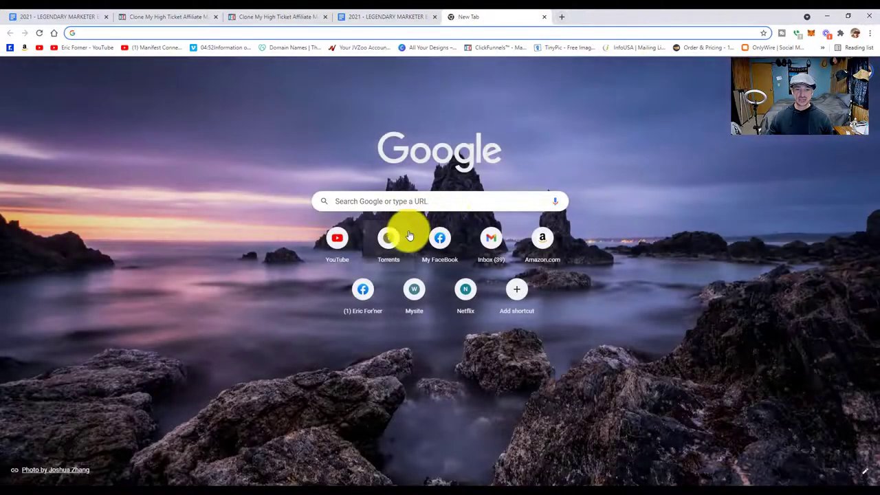
left_click(486, 241)
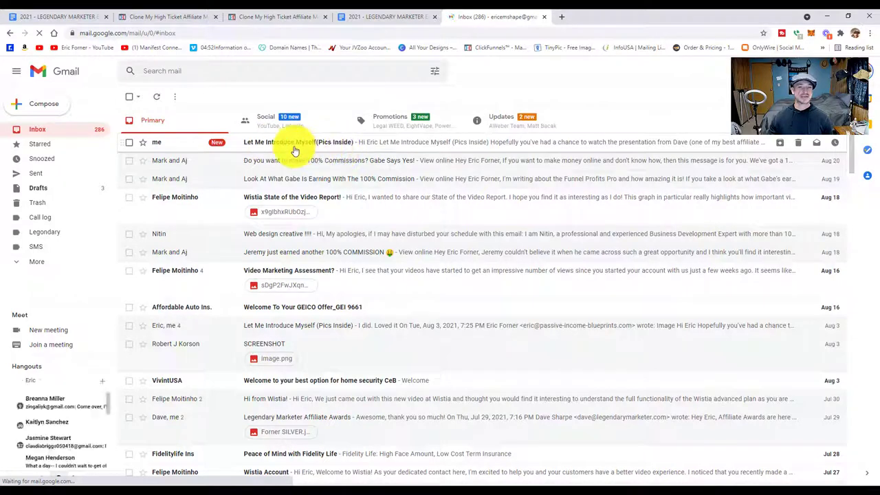
left_click(294, 144)
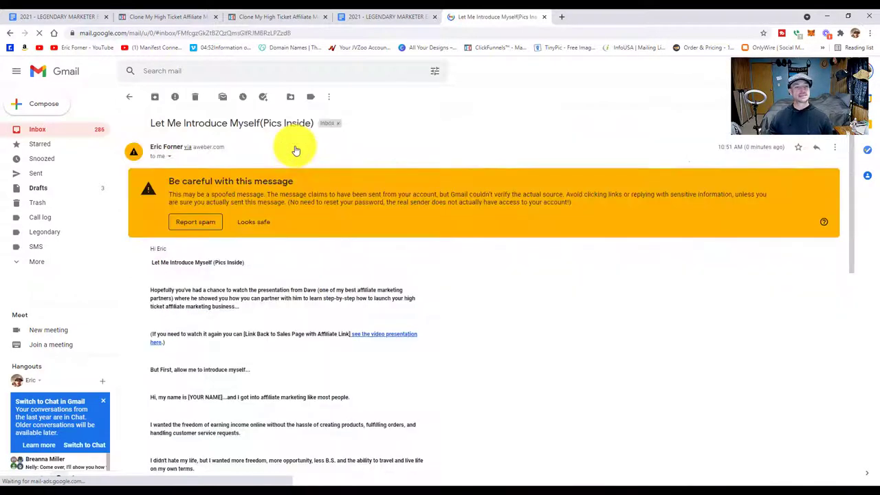
left_click(246, 225)
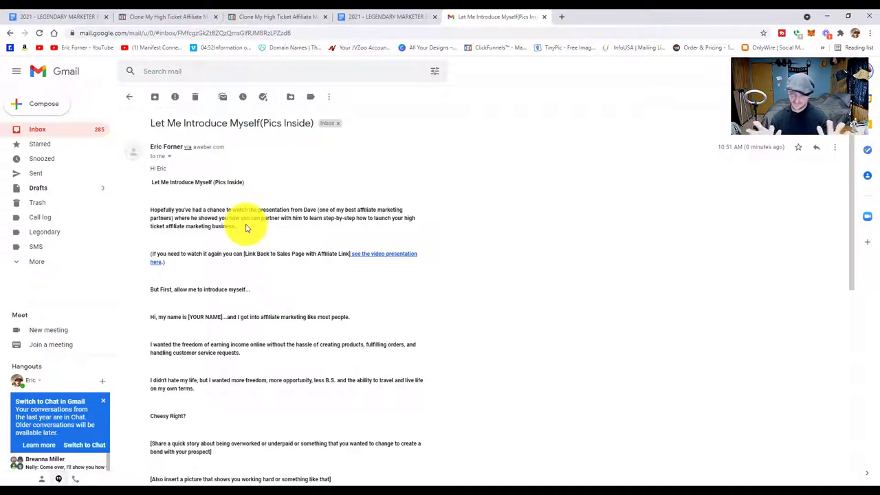
scroll(261, 314, "down", 1)
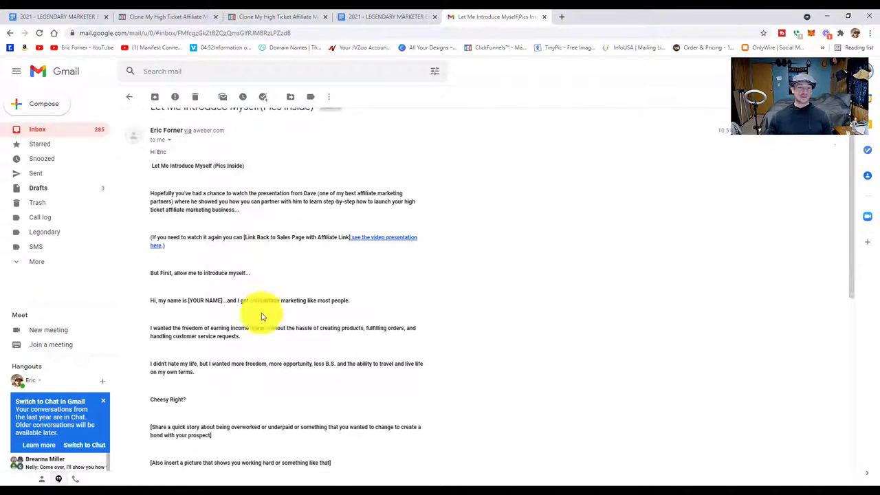
scroll(395, 323, "down", 4)
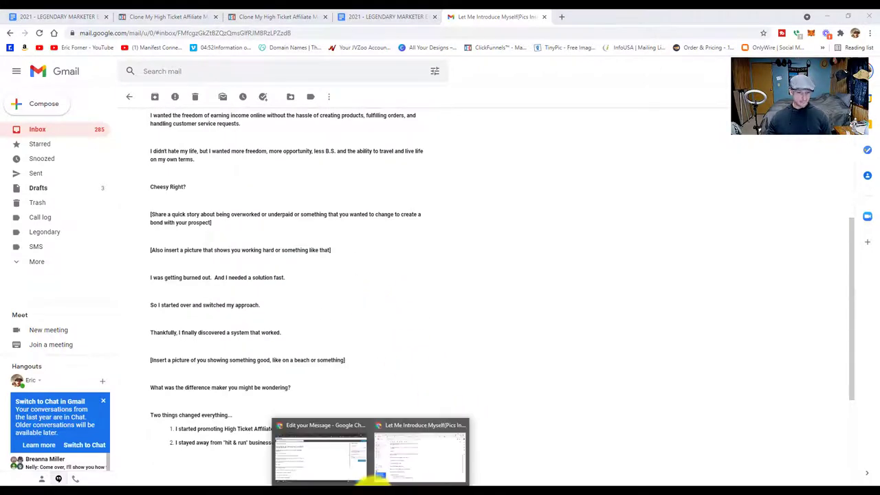
Return to the AWeber message and save it, exiting to the campaign
left_click(305, 471)
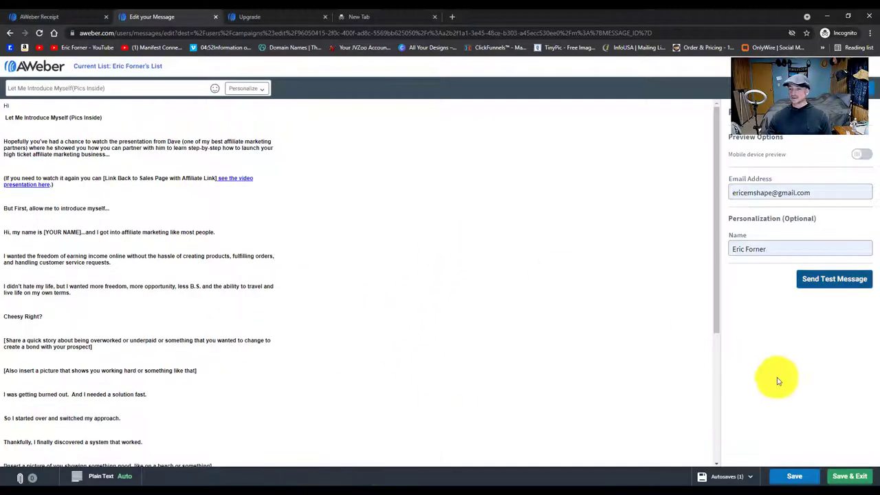
left_click(840, 478)
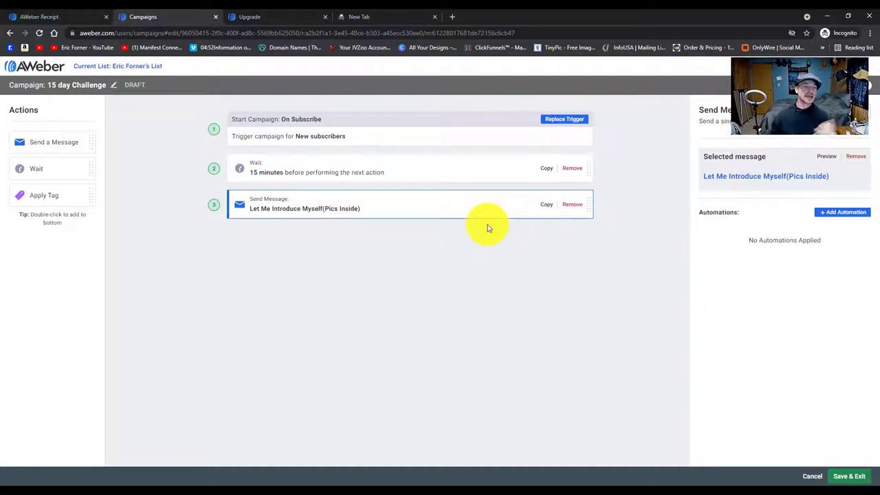
Add a 1-day wait after the "Let Me Introduce Myself(Pics Inside)" message, removing the Send Message action added by mistake
left_click_drag(39, 170, 240, 223)
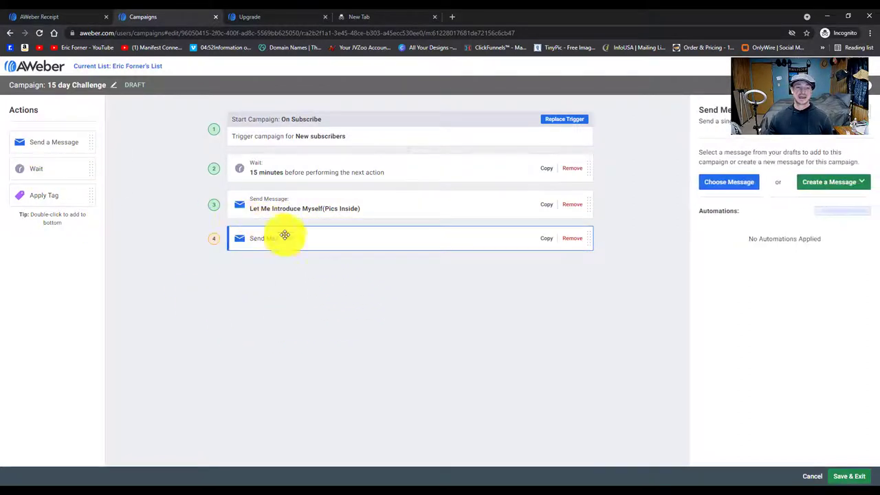
left_click(581, 242)
left_click_drag(61, 172, 240, 239)
left_click_drag(42, 169, 254, 209)
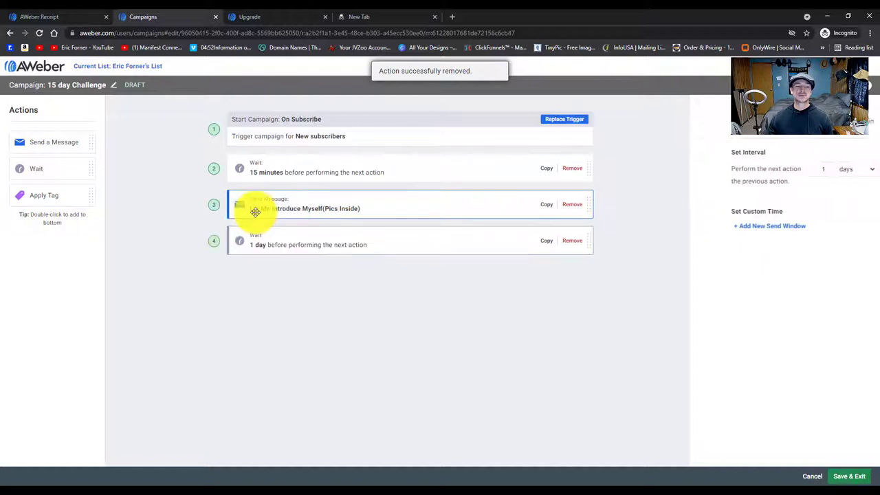
Add a Send Message action after the 1-day wait and create a new message for it
left_click_drag(38, 145, 252, 252)
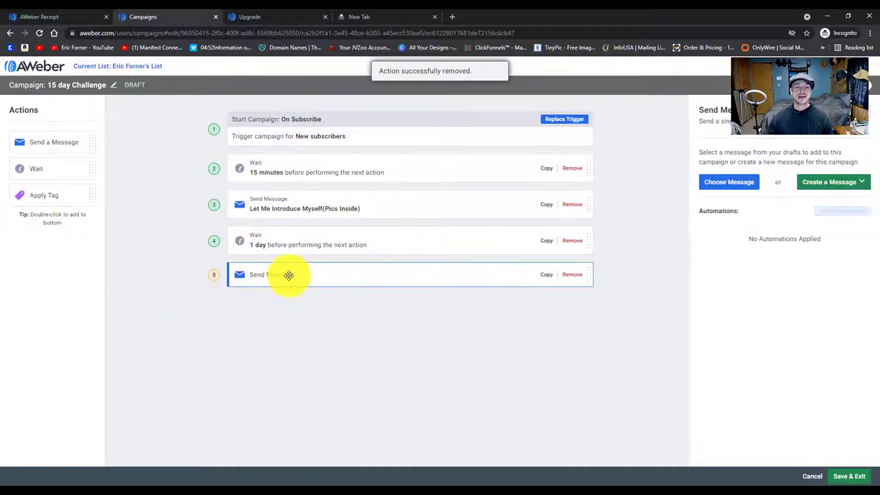
left_click(837, 189)
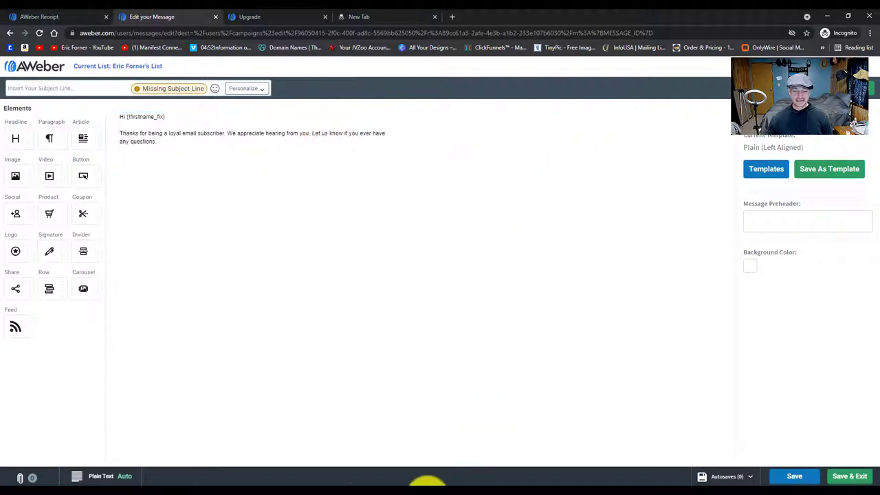
Switch to the Google Docs sequence, closing the Gmail tab, and copy Email #2 from its "So...What did you think?" subject through the P.S
mouse_move(369, 483)
left_click(393, 468)
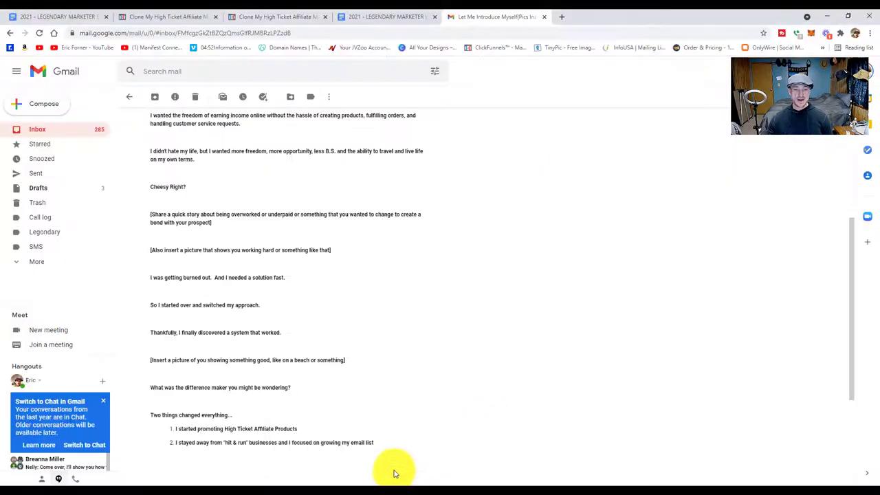
left_click(544, 18)
scroll(291, 334, "down", 5)
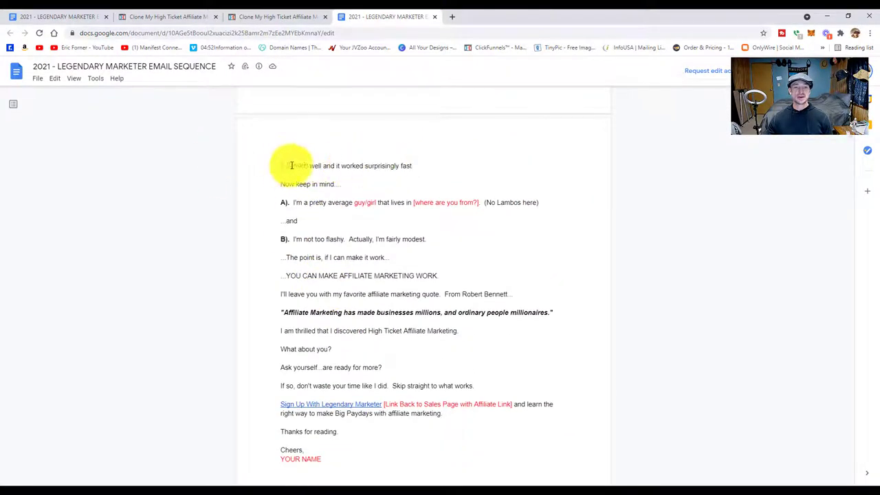
scroll(289, 175, "down", 7)
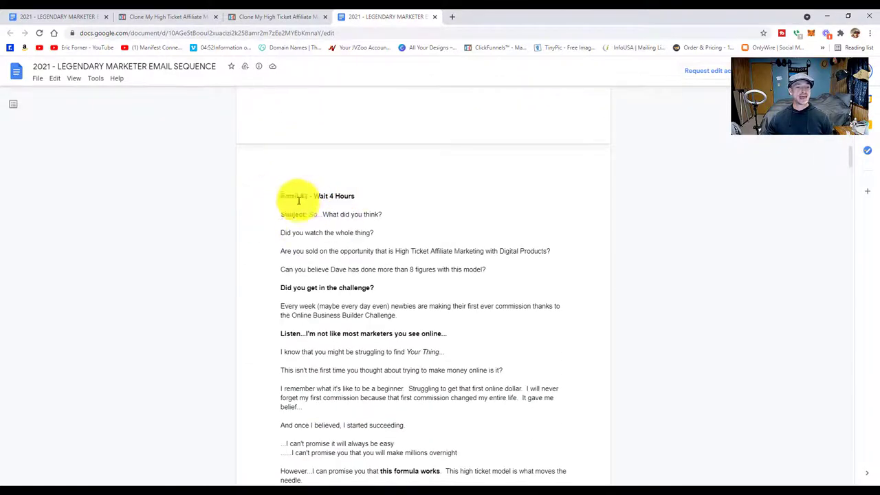
left_click_drag(275, 214, 460, 216)
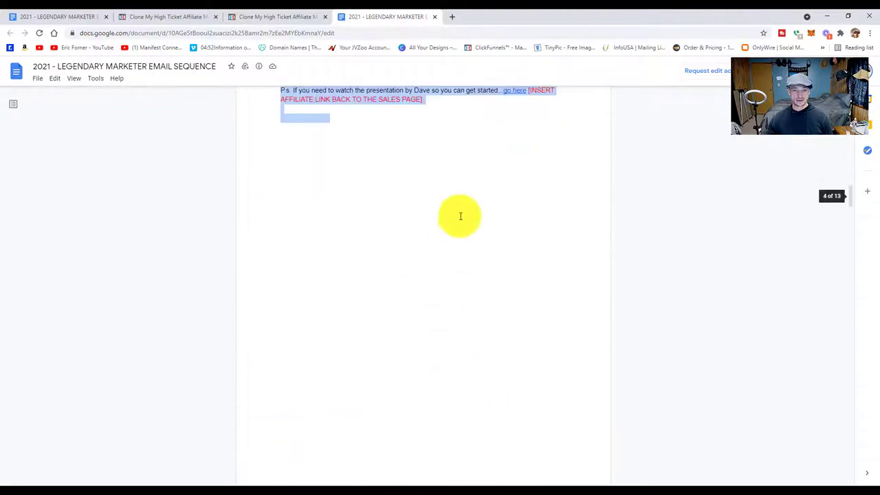
right_click(352, 98)
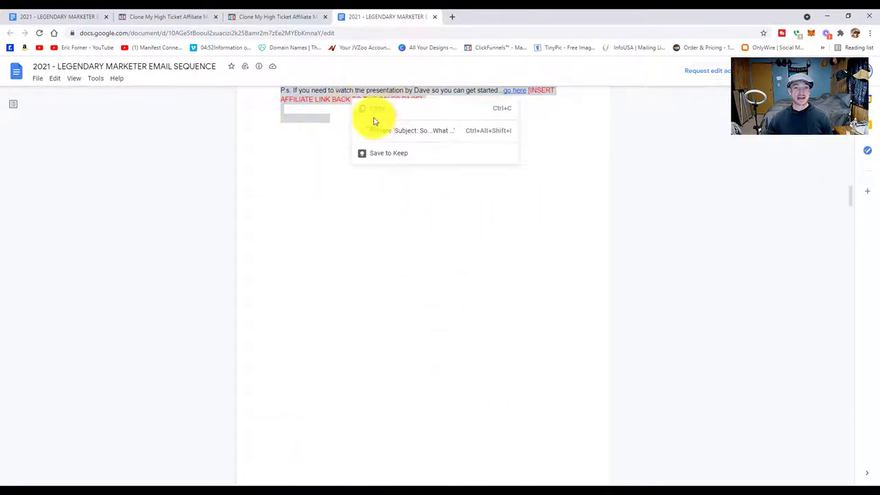
left_click(378, 111)
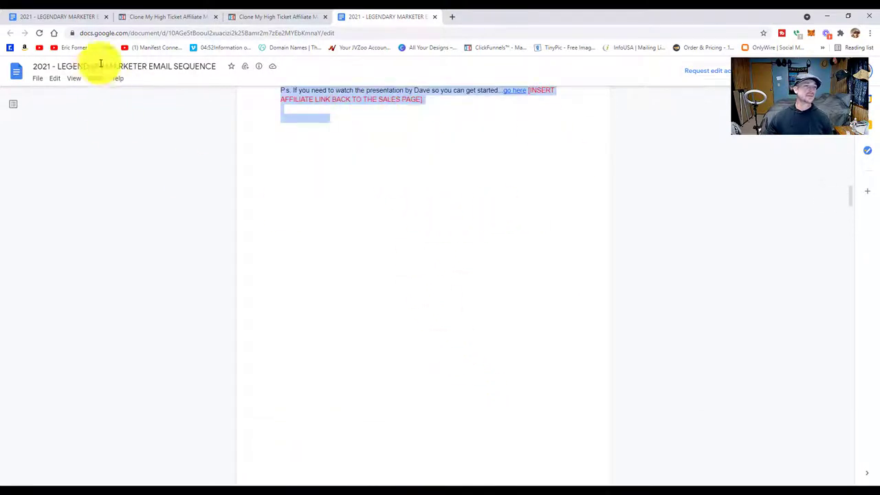
mouse_move(373, 483)
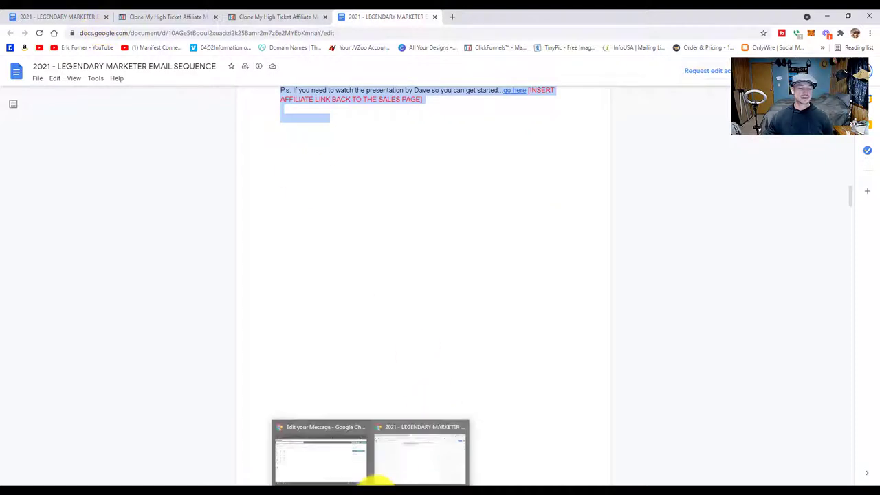
Switch to the AWeber message, replace its placeholder paragraph with the copied Email #2 text, and save and exit to the campaign
left_click(334, 474)
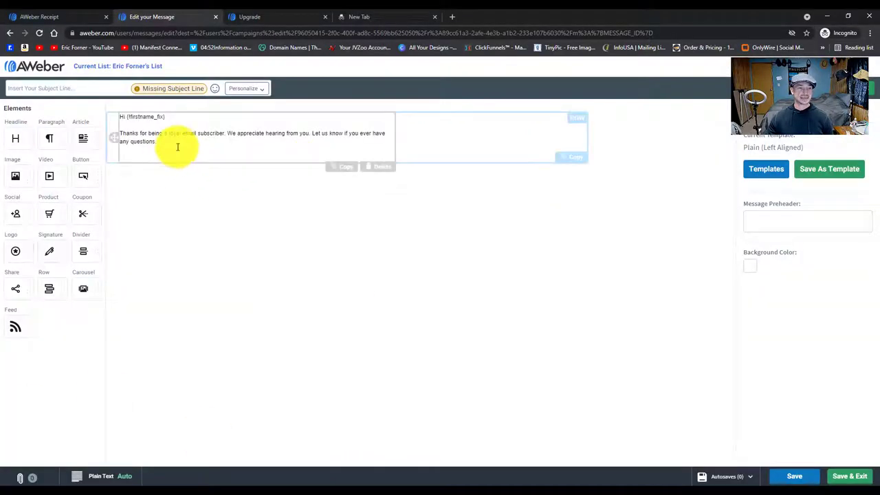
left_click_drag(177, 145, 114, 133)
right_click(130, 132)
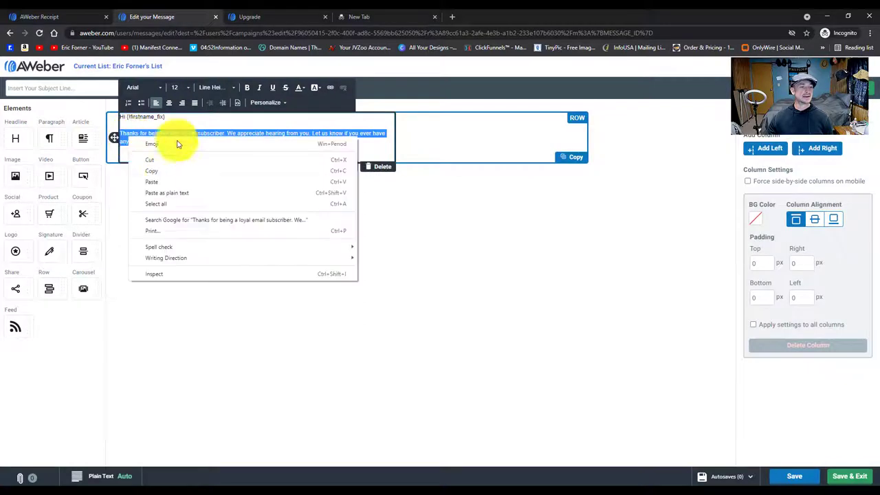
left_click(162, 181)
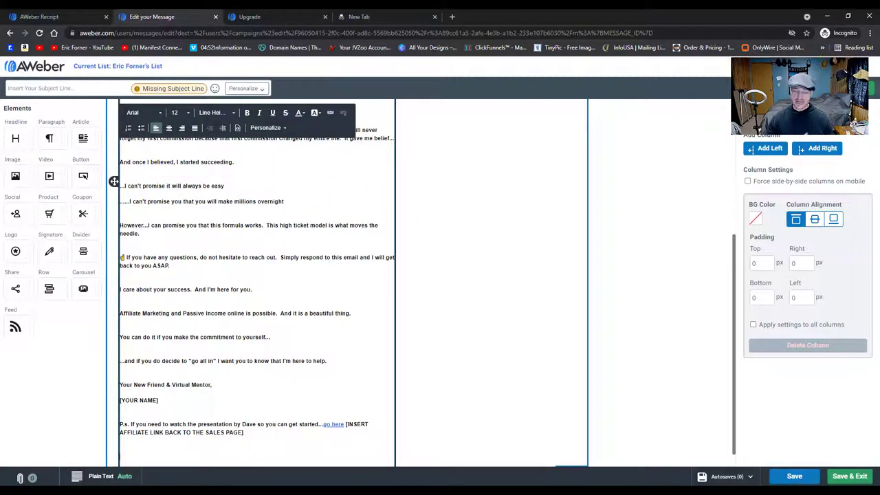
scroll(571, 226, "down", 1)
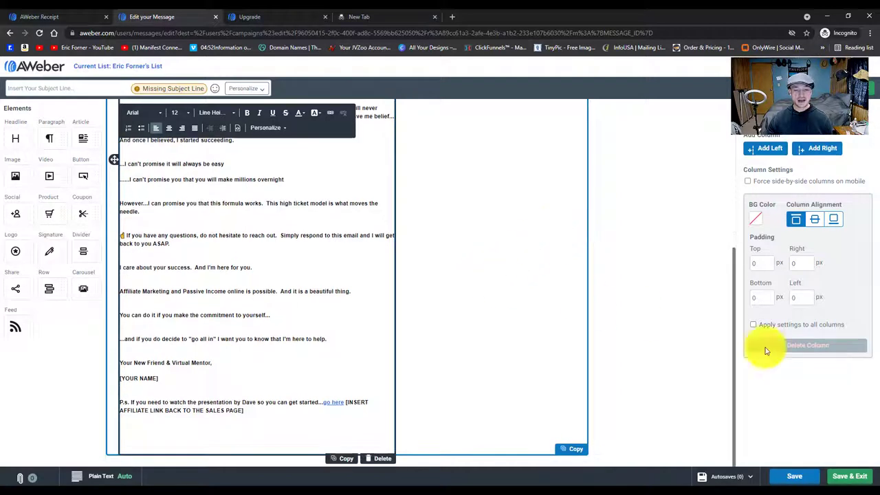
left_click(833, 479)
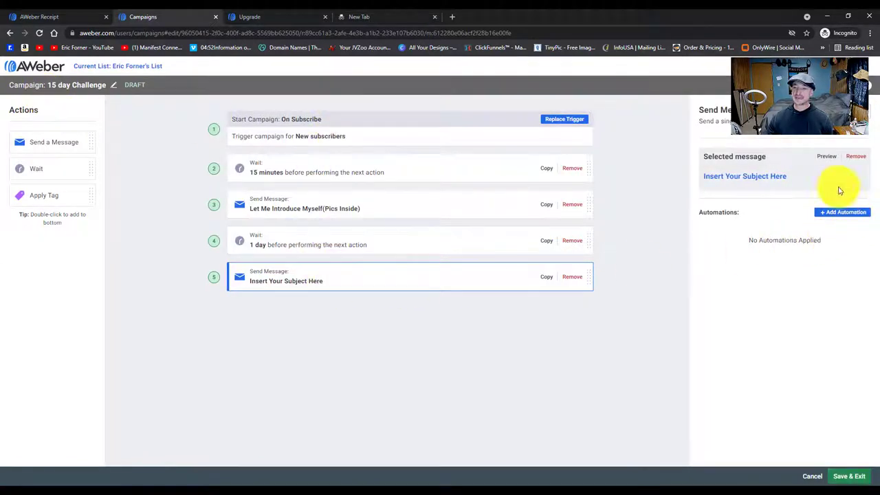
Reopen the new message and copy "So...What did you think?" from its body into the subject line
left_click(770, 184)
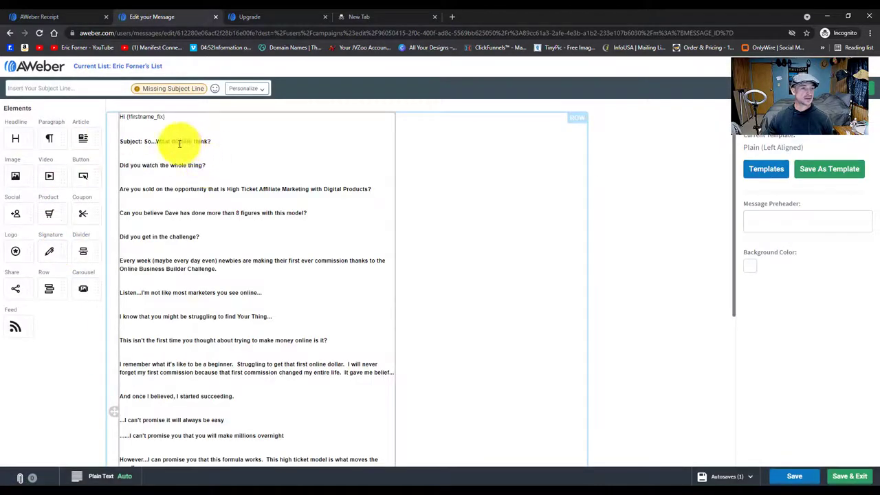
left_click_drag(143, 141, 211, 142)
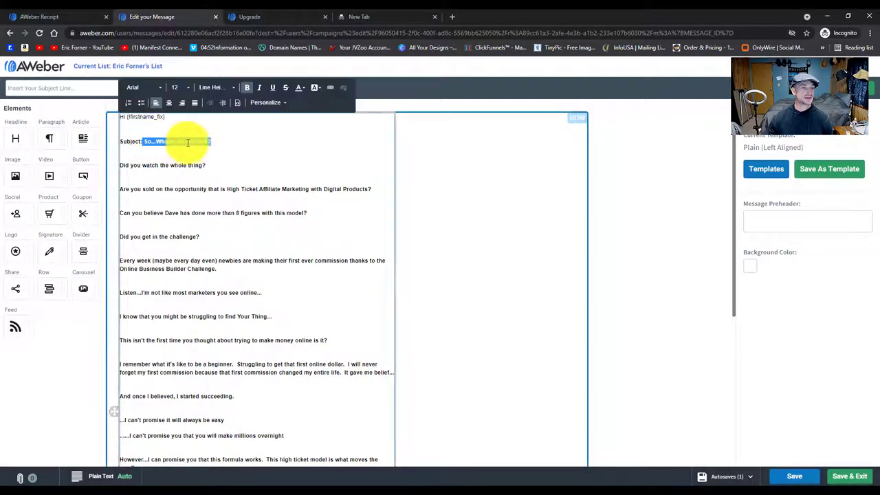
right_click(198, 145)
left_click(209, 177)
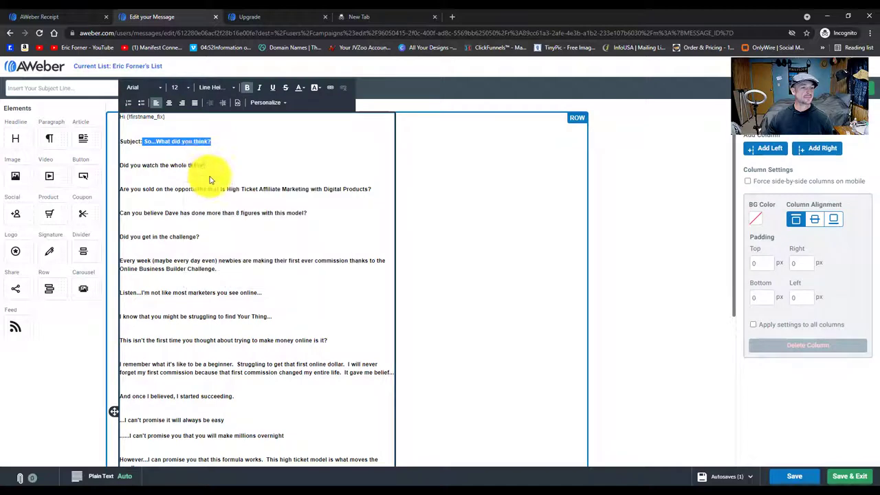
right_click(63, 86)
left_click(92, 158)
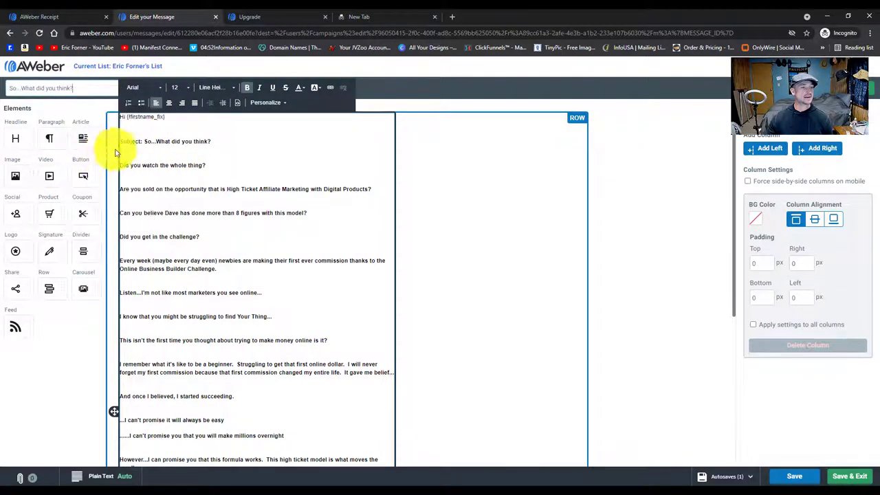
Remove the "Subject:" label from the message body, check the email text, and save and exit to the campaign
left_click_drag(143, 141, 83, 142)
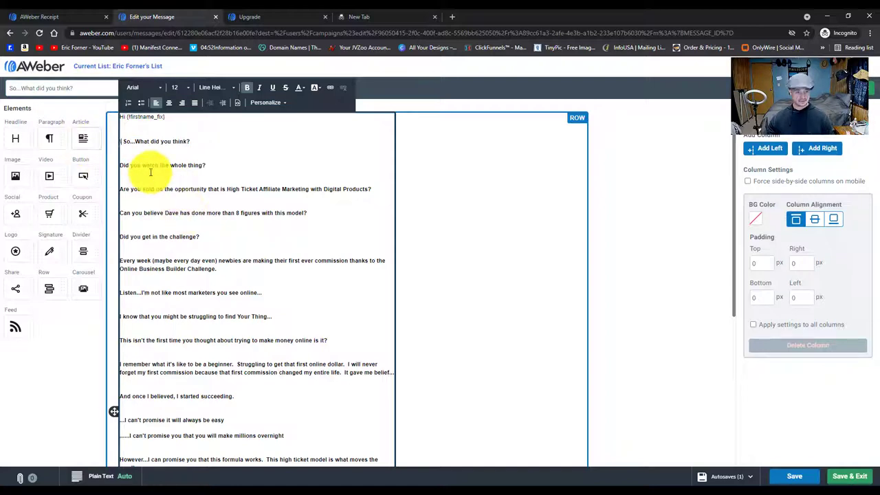
scroll(303, 213, "down", 4)
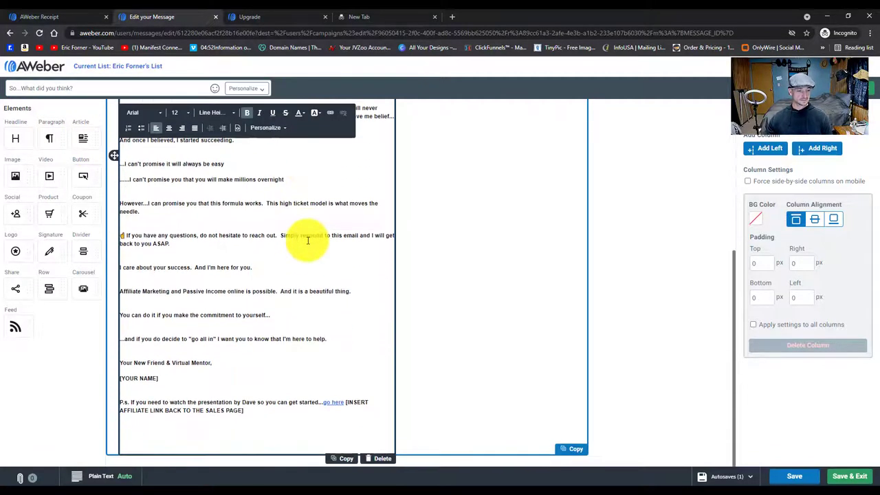
scroll(234, 357, "up", 4)
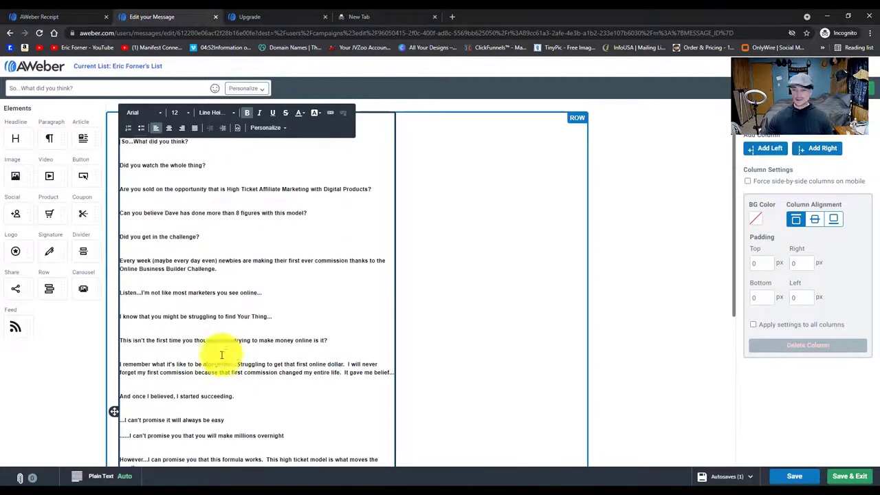
left_click(845, 476)
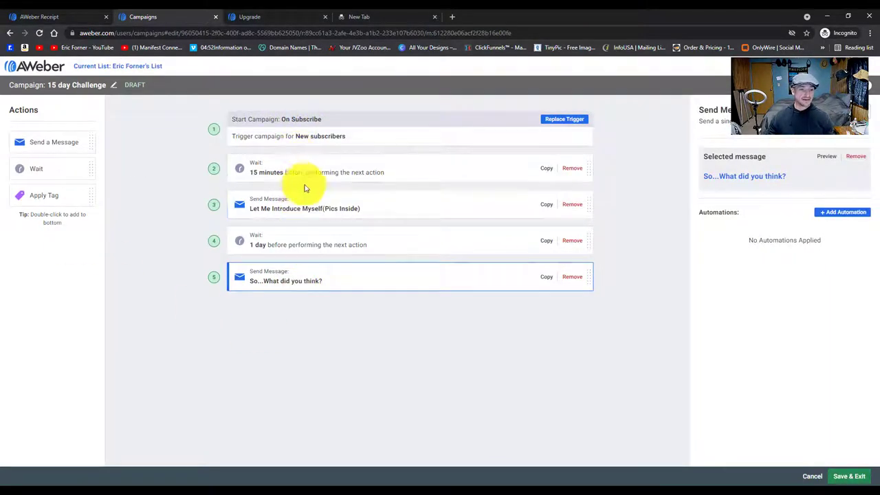
Check Email #2's timing in the Google Docs sequence, set the wait before "So...What did you think?" to 4 hours, and save the campaign
left_click(295, 246)
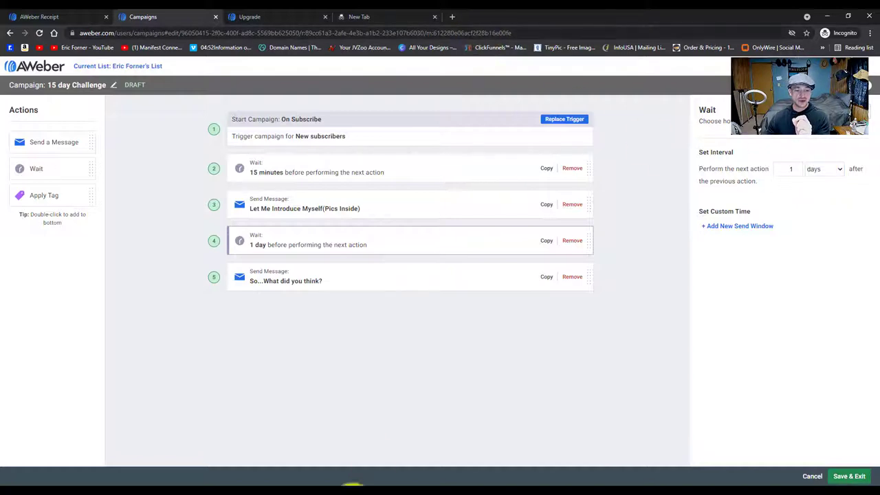
mouse_move(374, 478)
left_click(415, 472)
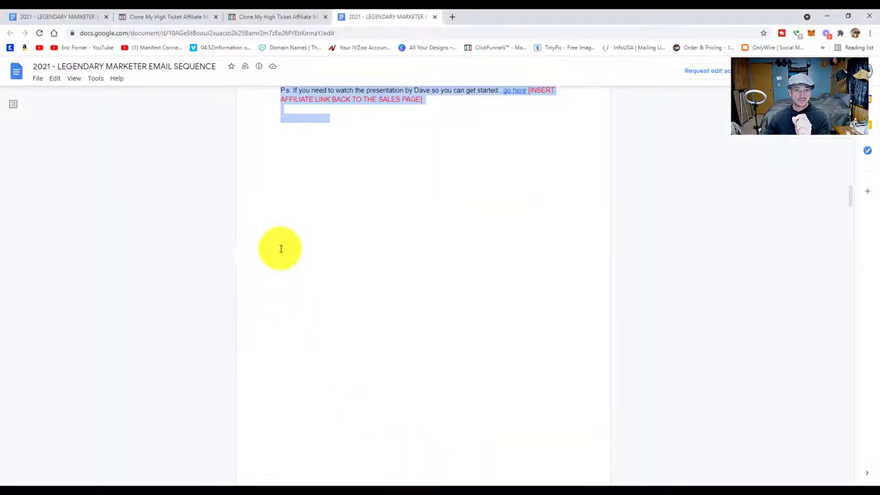
scroll(286, 228, "up", 3)
scroll(286, 228, "up", 6)
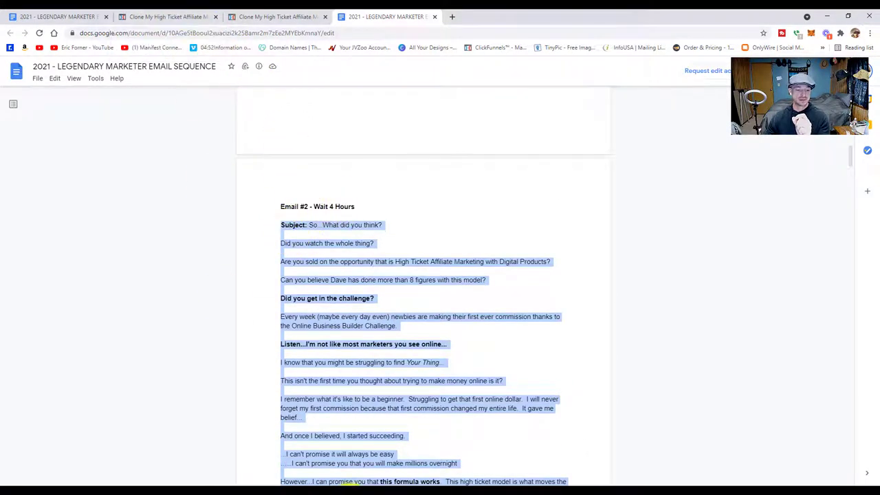
mouse_move(359, 484)
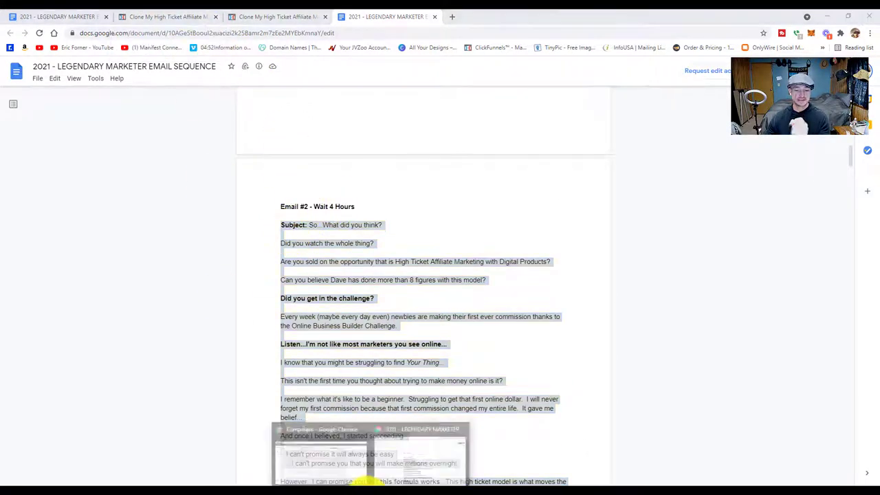
left_click(314, 471)
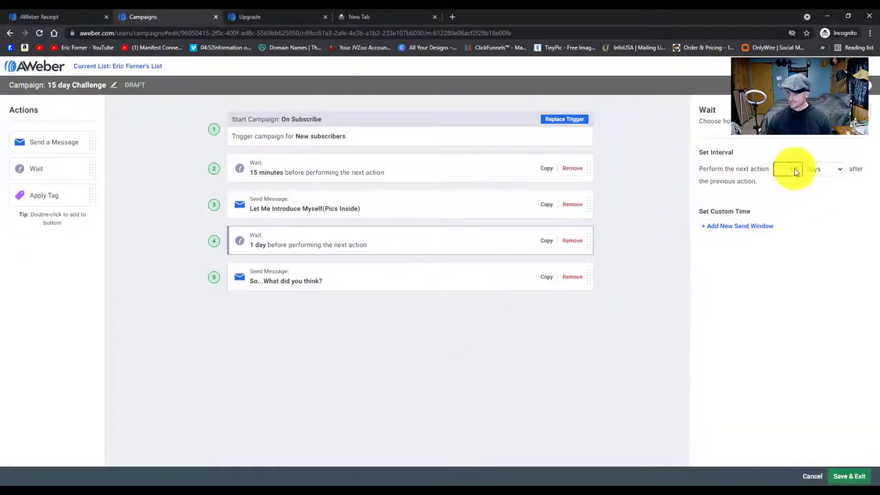
left_click(831, 170)
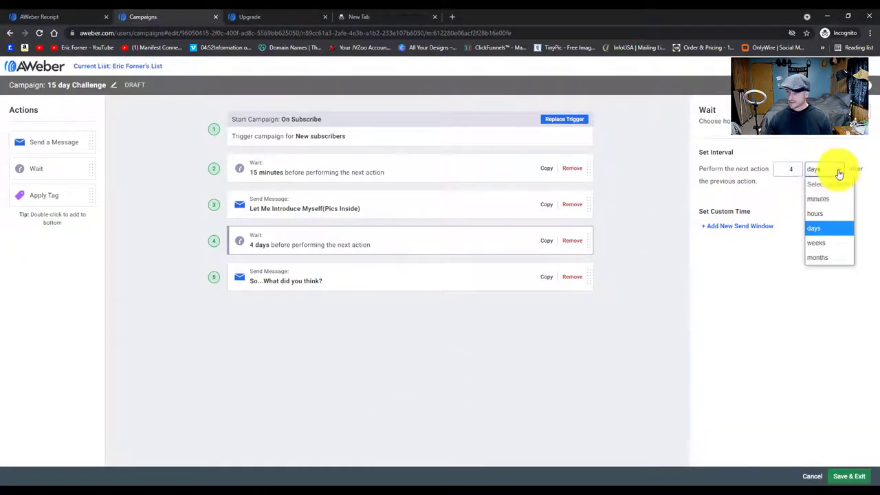
left_click(827, 215)
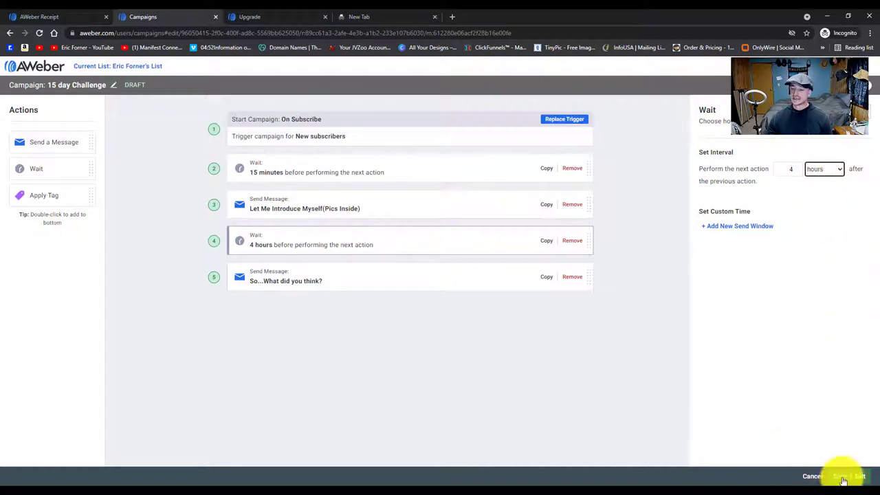
left_click(820, 482)
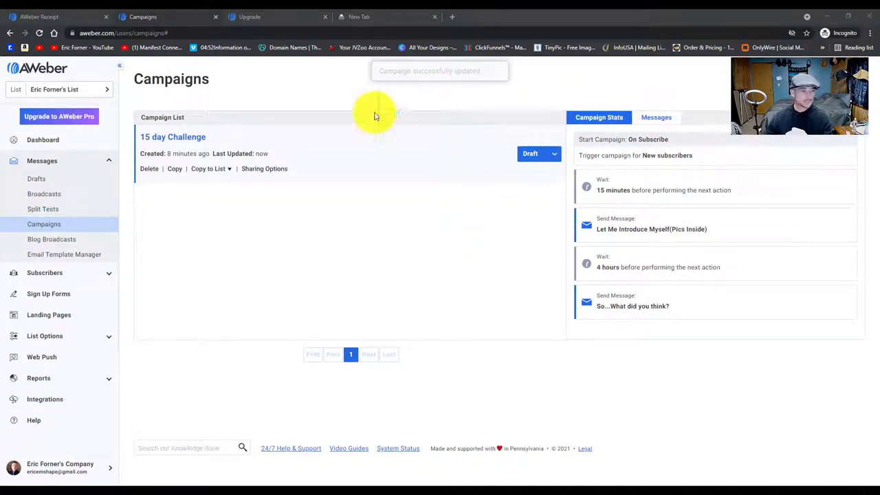
Reopen the 15 day Challenge campaign, add an Apply Tag action with the tag "done 1" after the last message, and save and exit
left_click(184, 140)
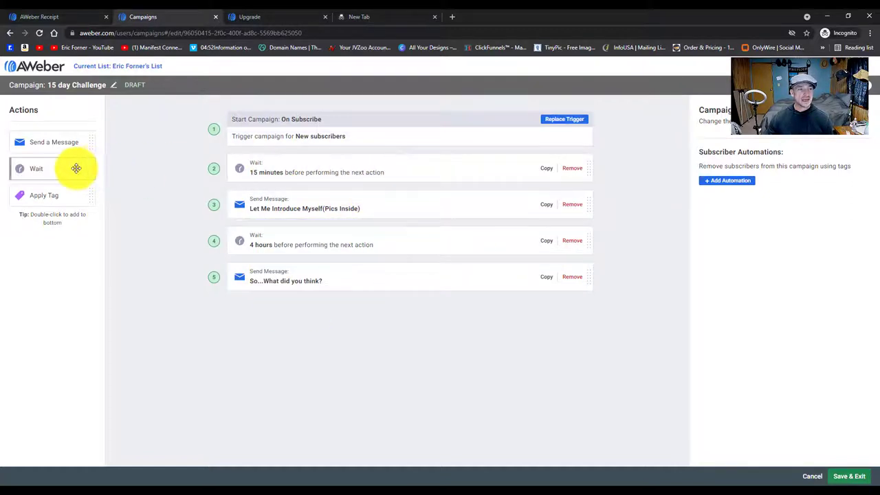
left_click_drag(82, 196, 132, 214)
left_click_drag(294, 328, 282, 304)
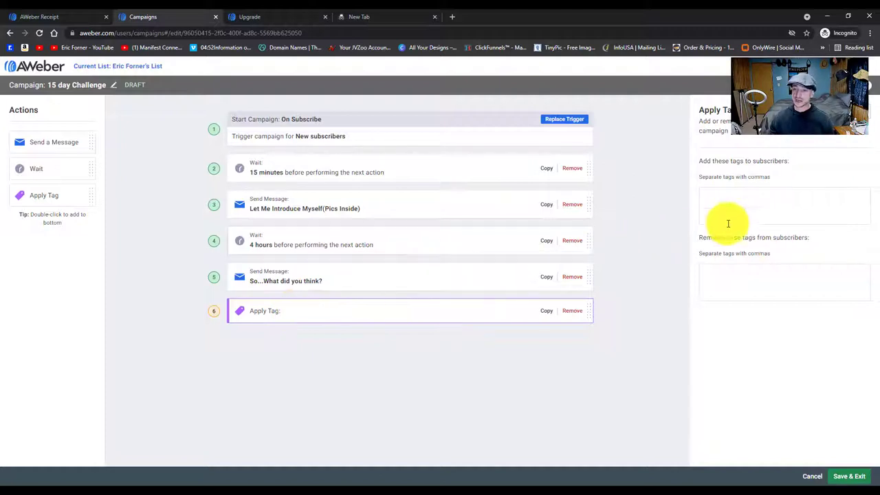
left_click(725, 192)
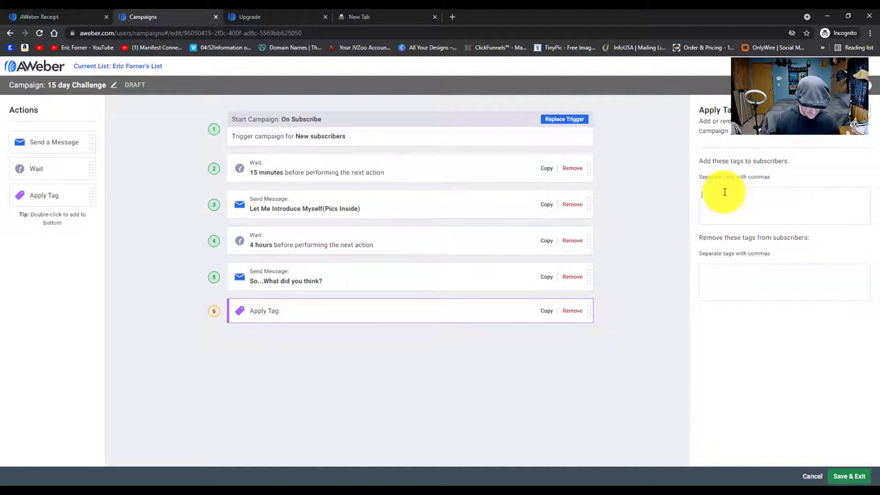
type("Done 1")
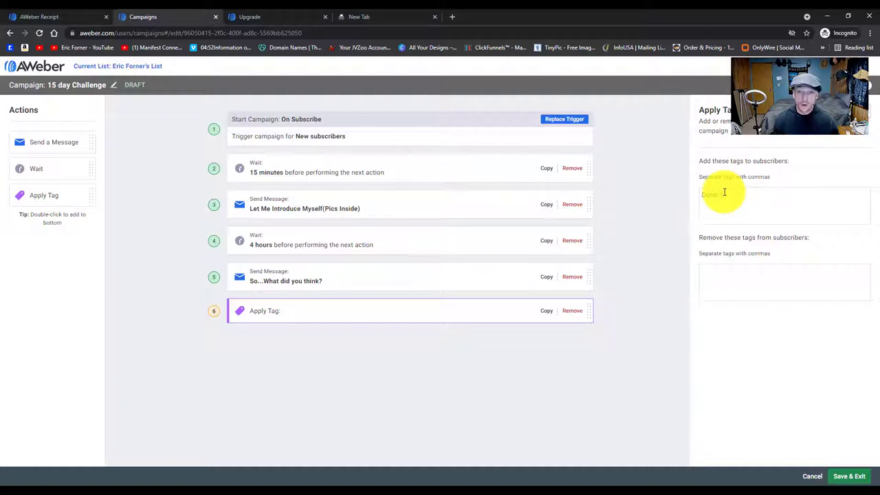
left_click(649, 191)
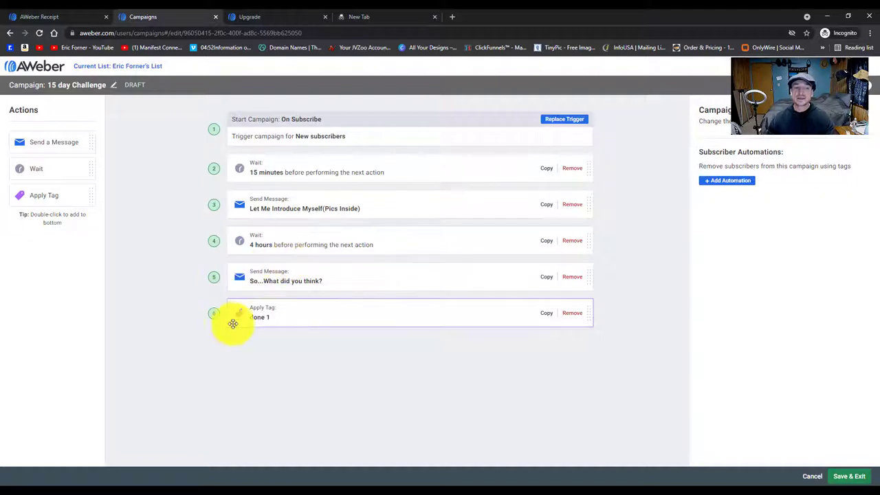
left_click_drag(237, 319, 453, 314)
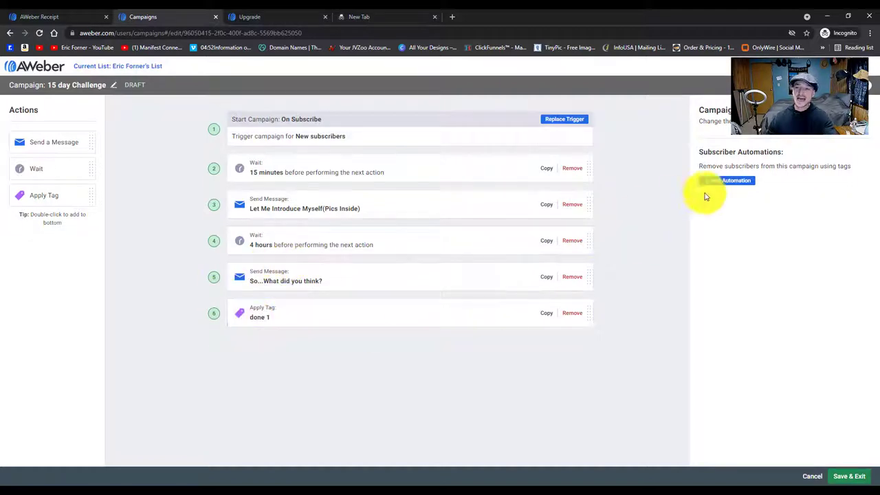
left_click(847, 475)
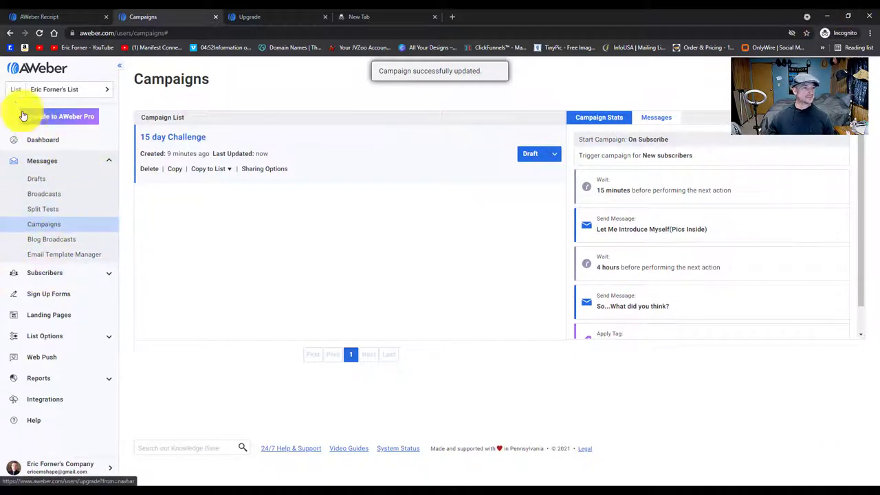
left_click(10, 33)
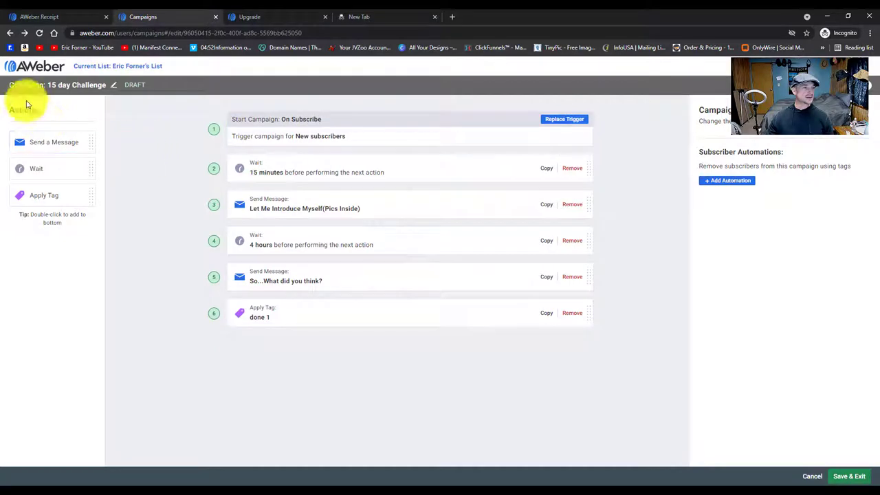
left_click(845, 477)
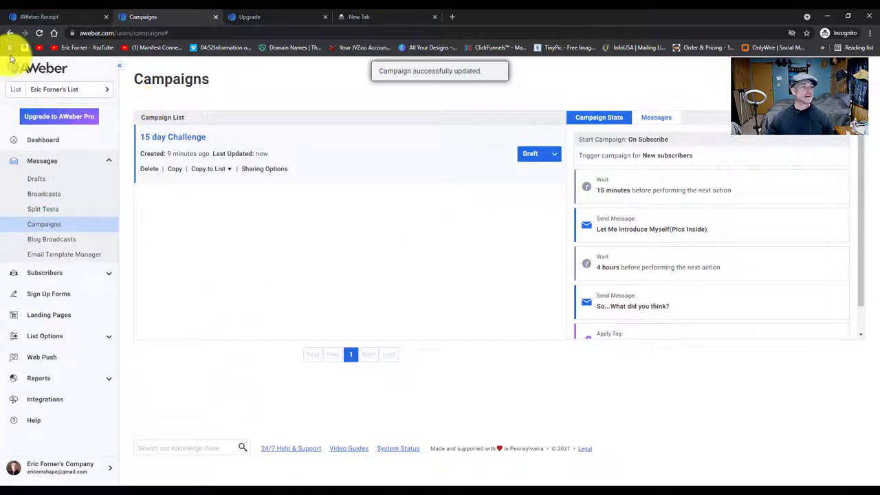
left_click(9, 33)
left_click(8, 33)
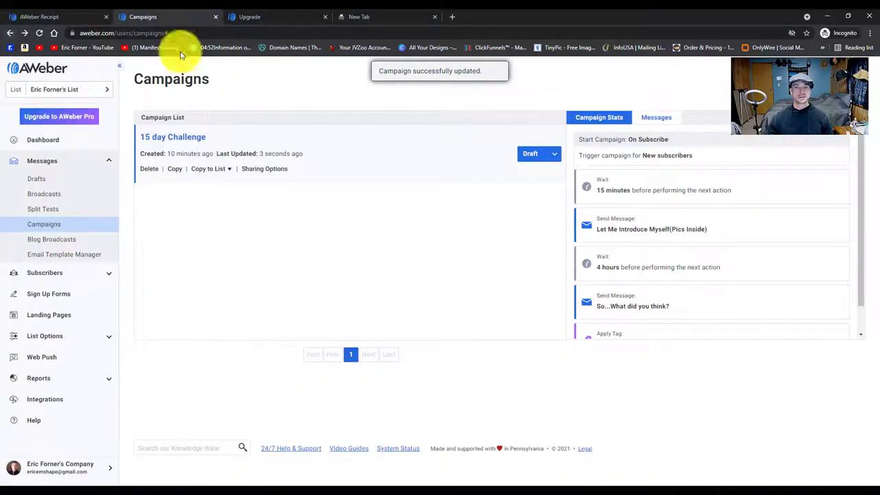
Activate the 15 day Challenge campaign
left_click(554, 154)
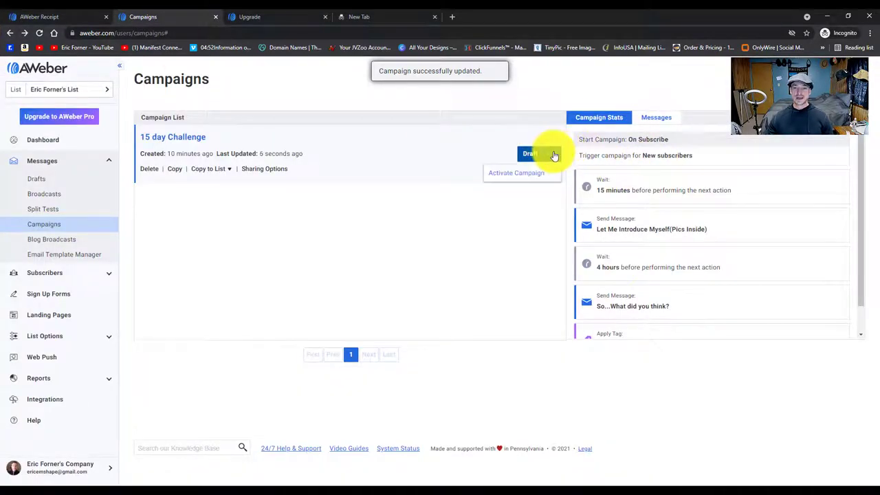
left_click(517, 174)
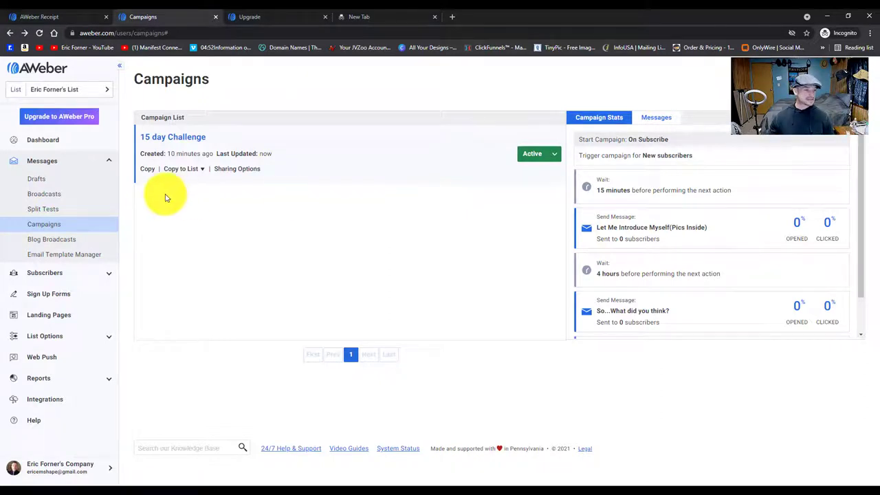
View the list's Subscribers page and go to the Messages section
left_click(62, 274)
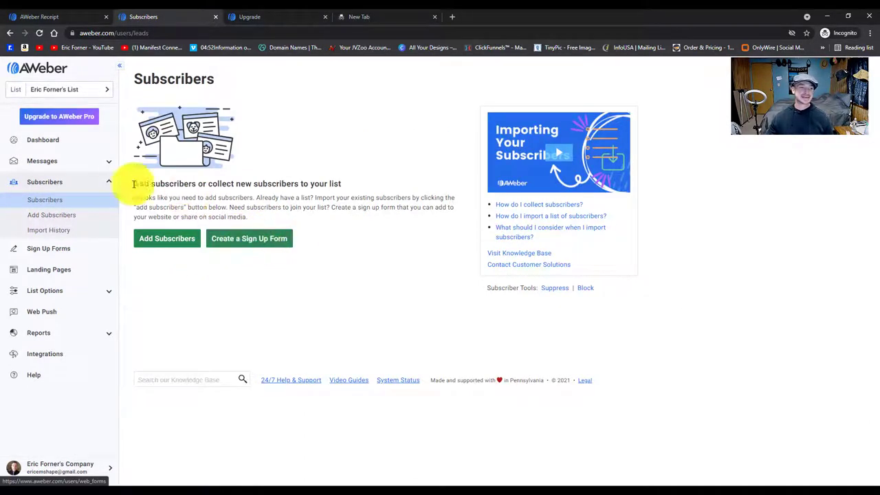
left_click(57, 166)
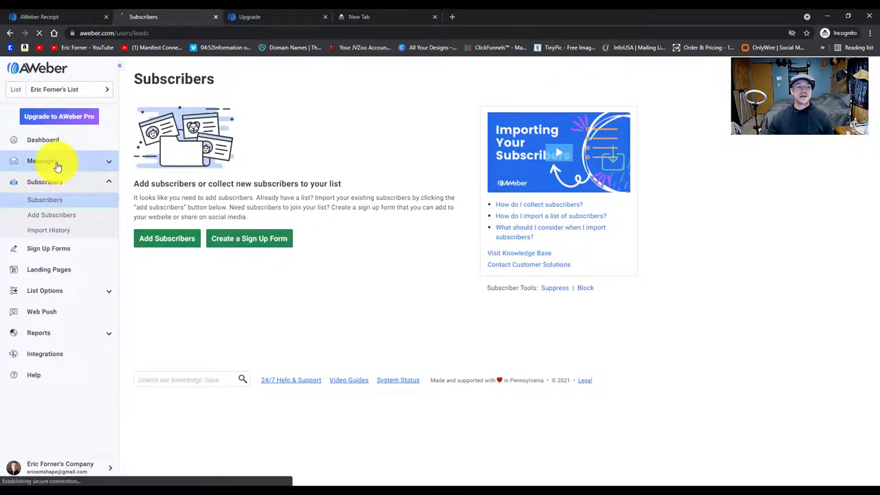